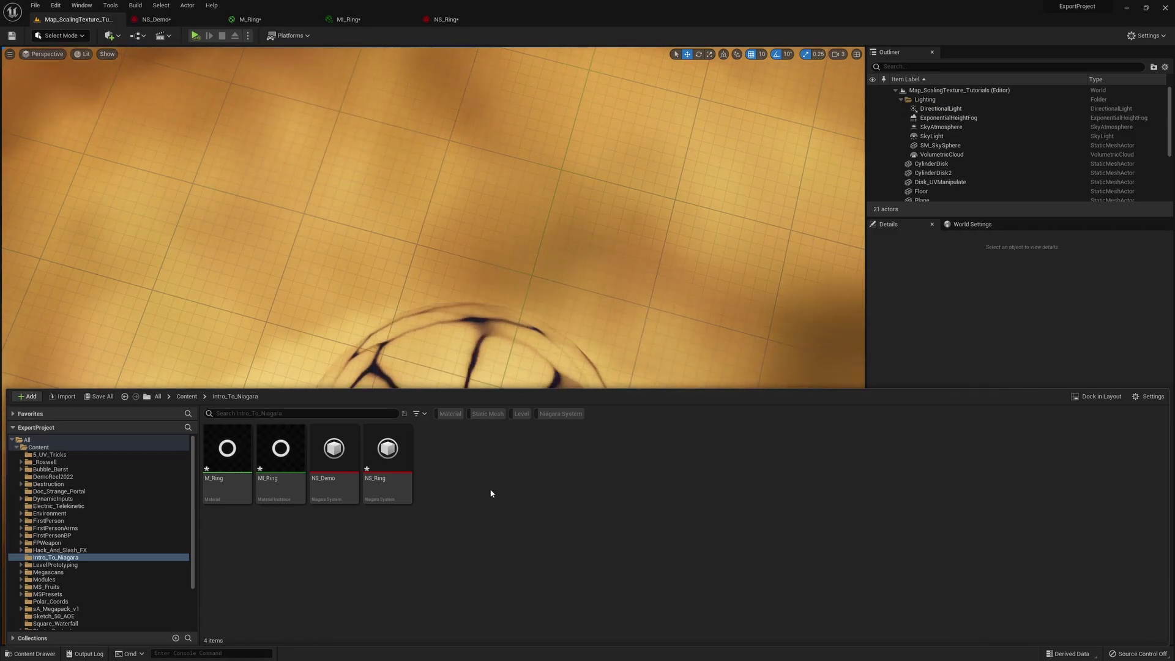
Create a new Niagara System in Intro_To_Niagara using the Fountain emitter template
right_click(490, 489)
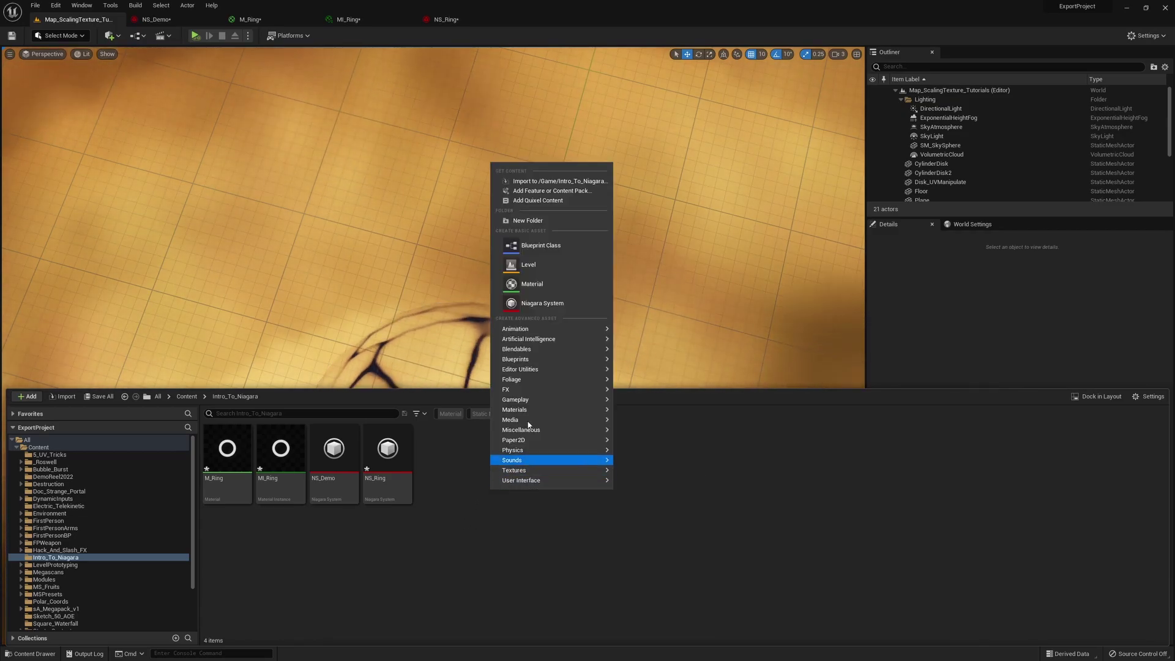
left_click(544, 306)
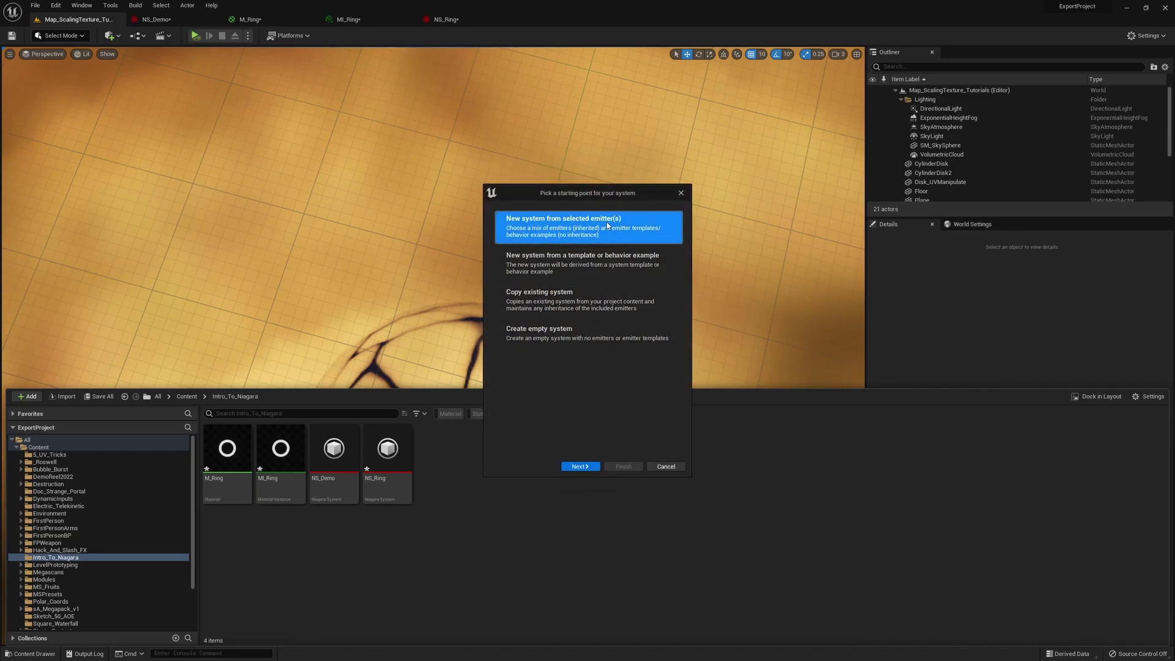
left_click(580, 466)
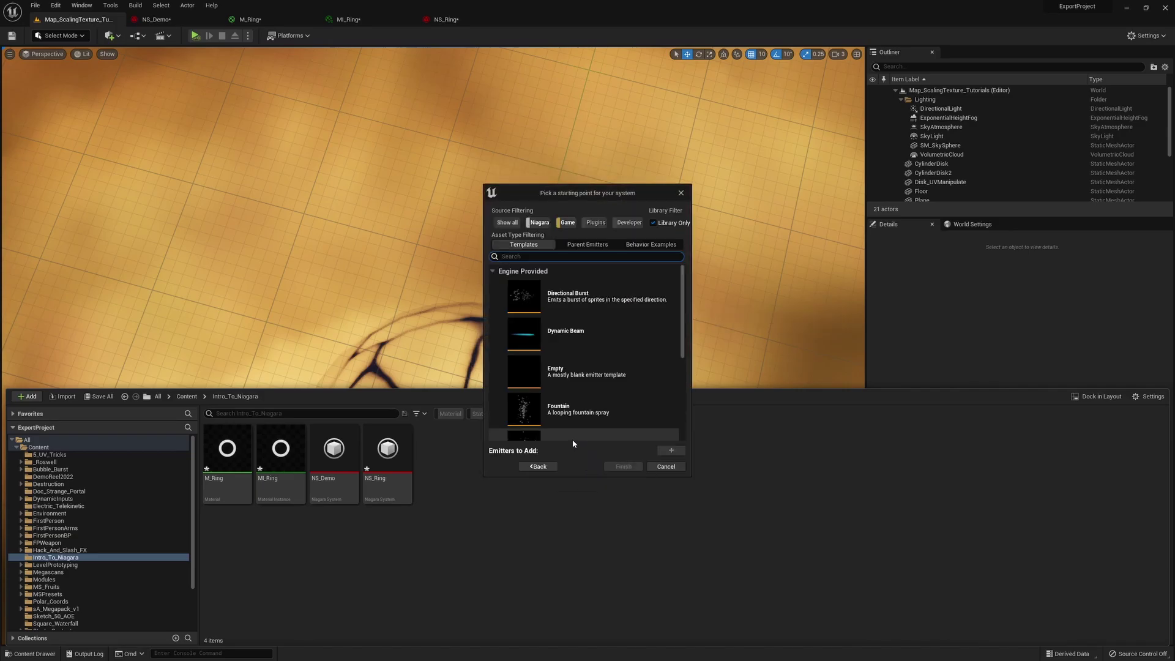
left_click(587, 392)
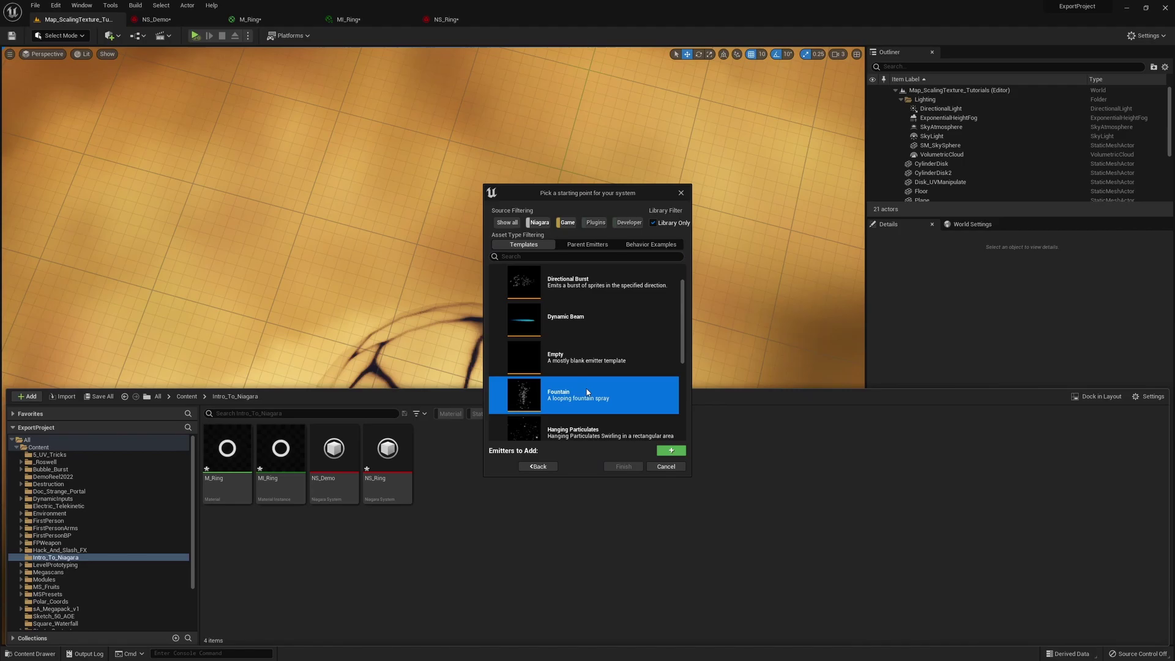
left_click(670, 451)
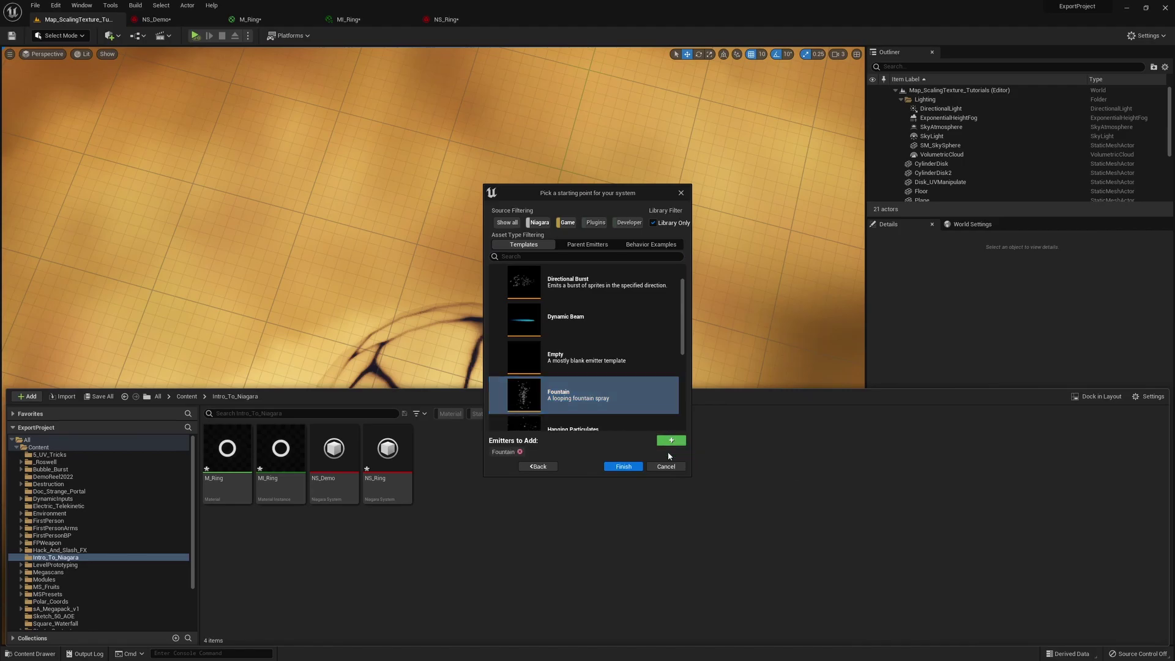
left_click(618, 467)
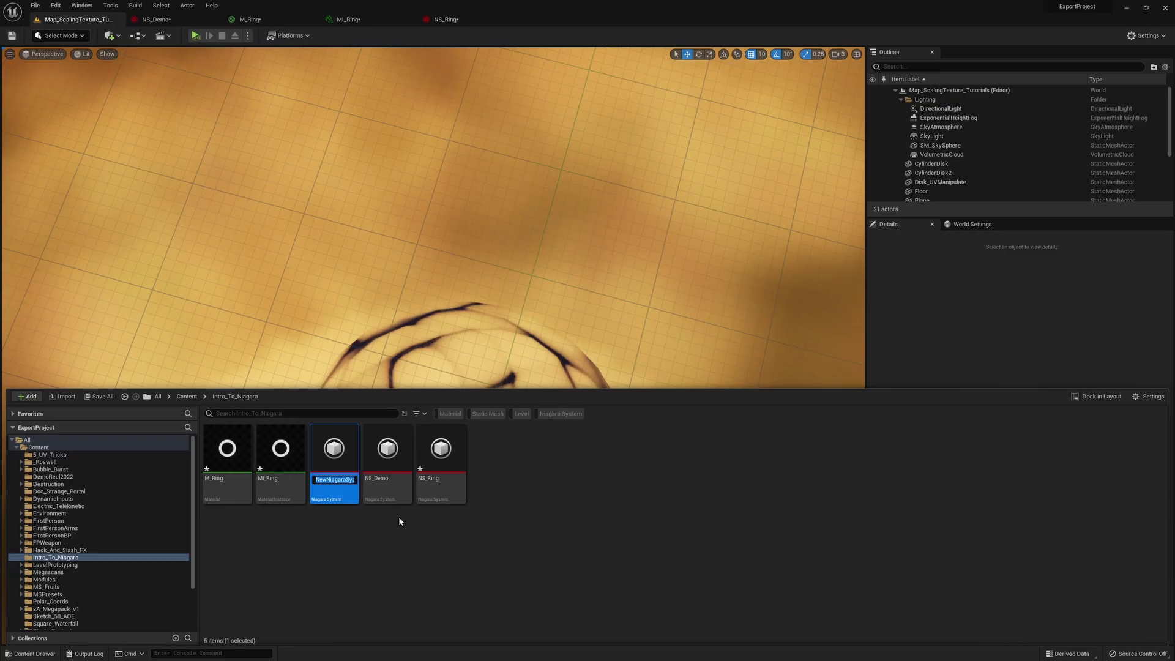
Open NewNiagaraSystem in the Niagara editor and nudge the Fountain emitter node left
double_click(334, 465)
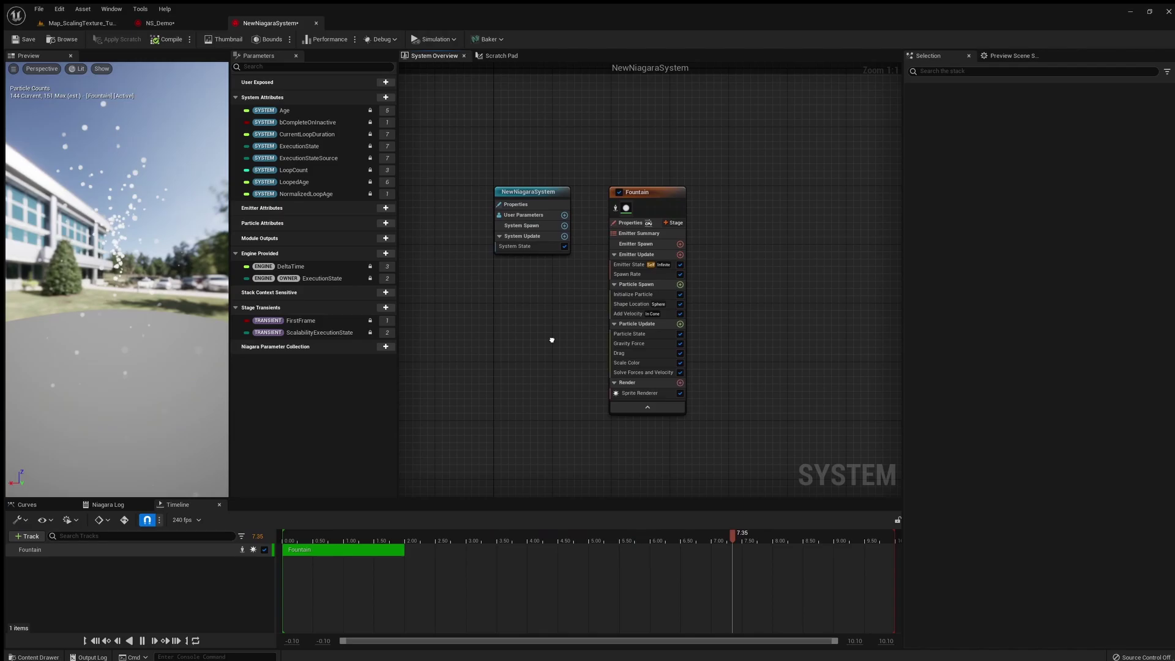
left_click_drag(633, 191, 621, 191)
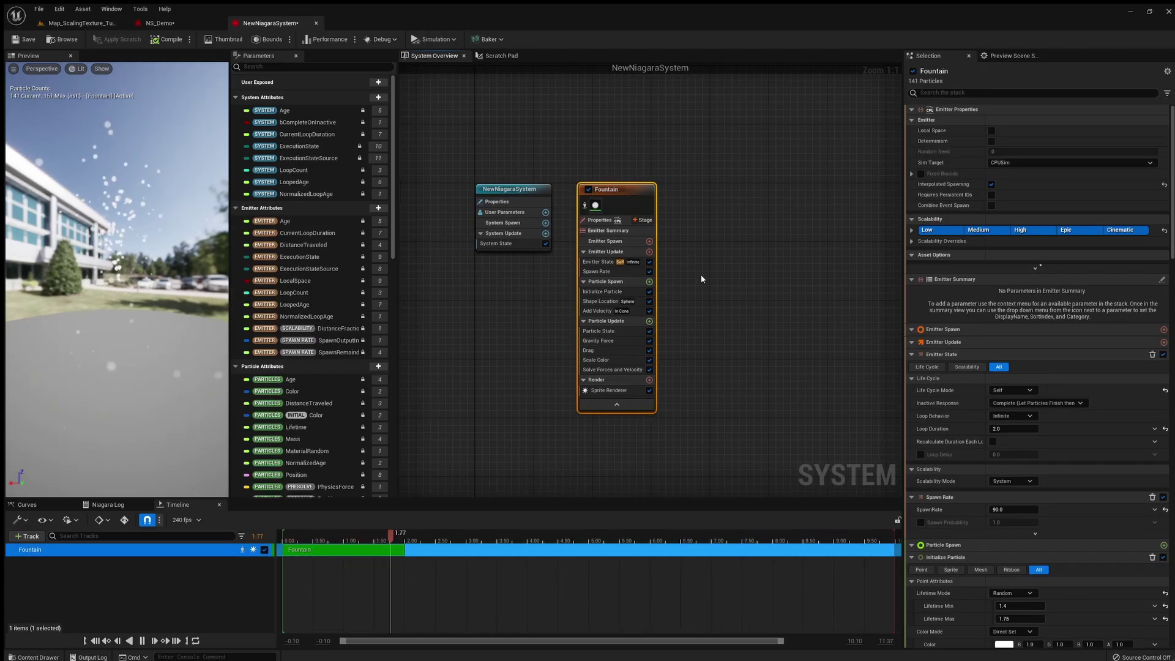
left_click(695, 300)
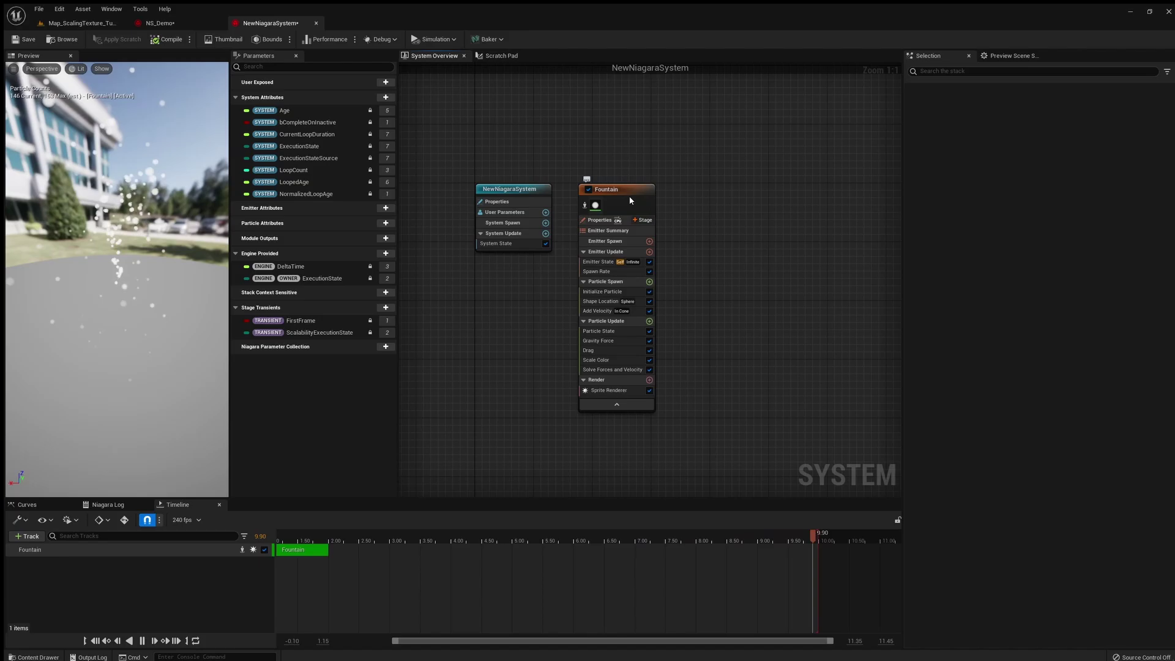
left_click_drag(630, 195, 622, 196)
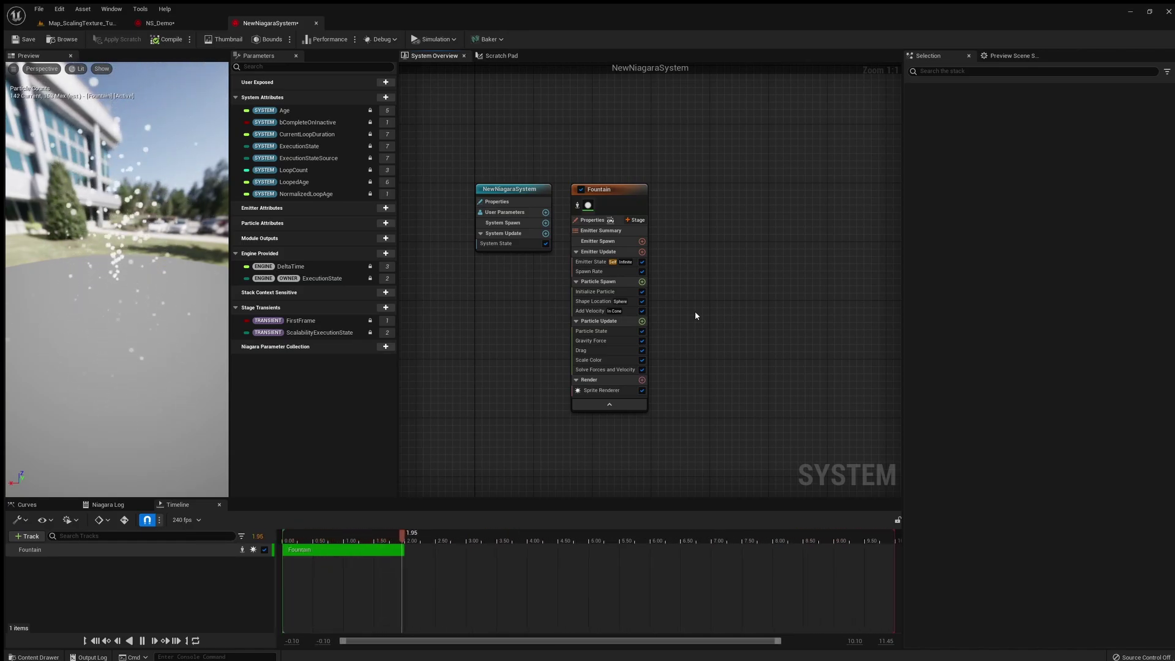
Disable Add Velocity and Gravity Force, then review the Shape Location sphere settings
left_click(642, 312)
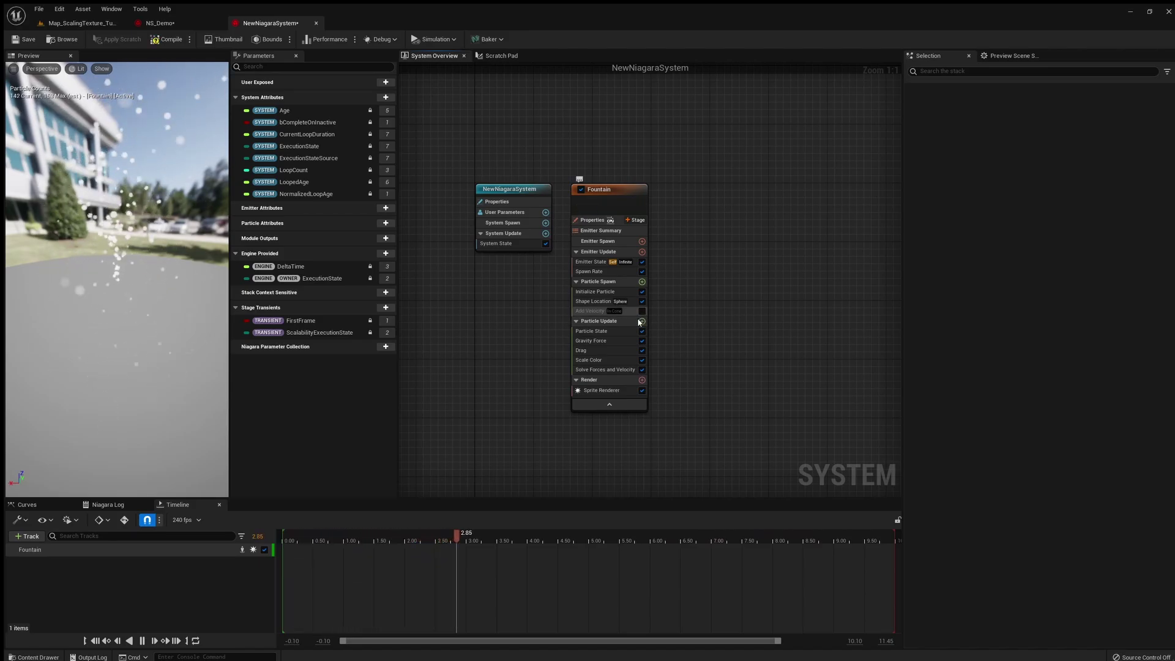
left_click(642, 340)
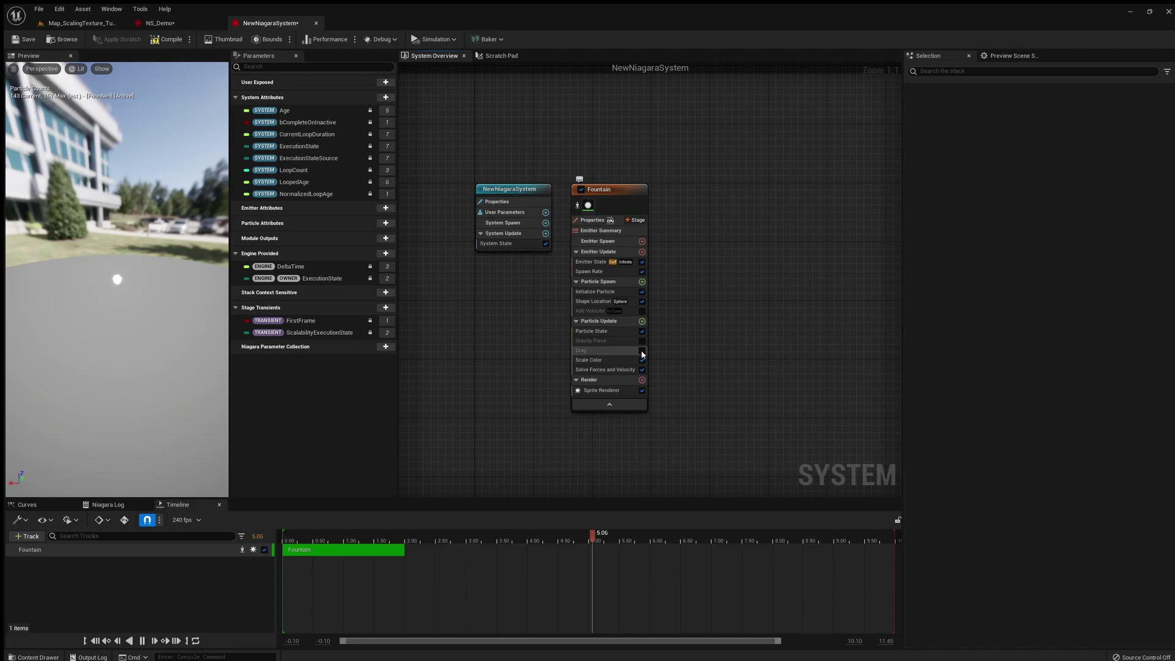
left_click(596, 303)
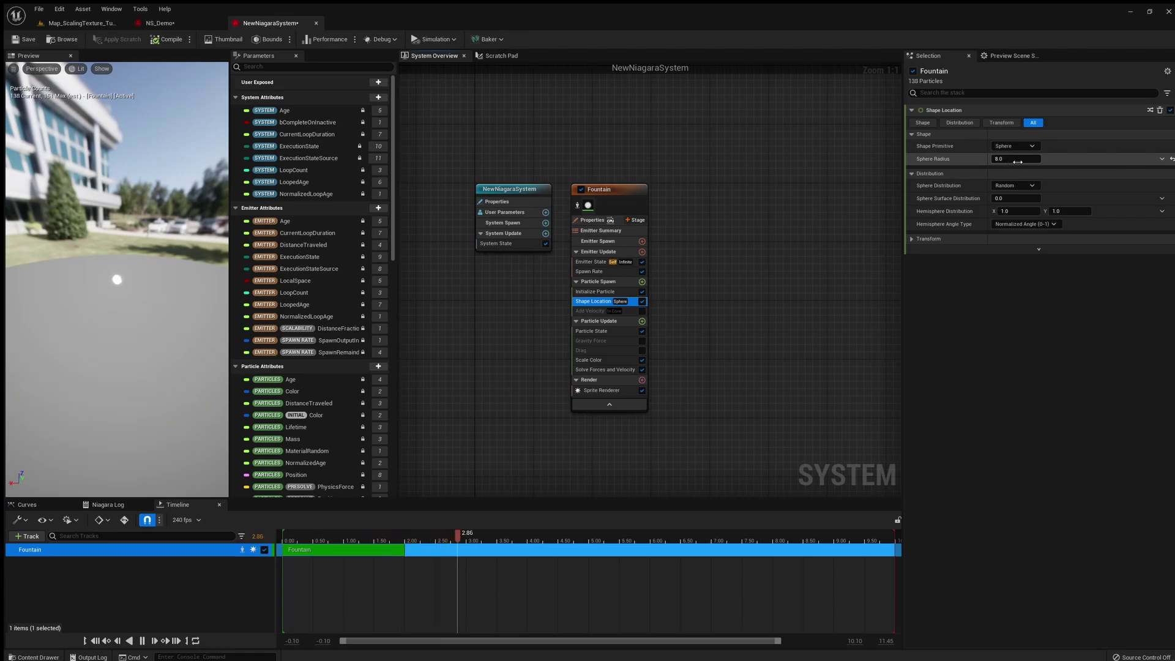
scroll(116, 280, "up", 5)
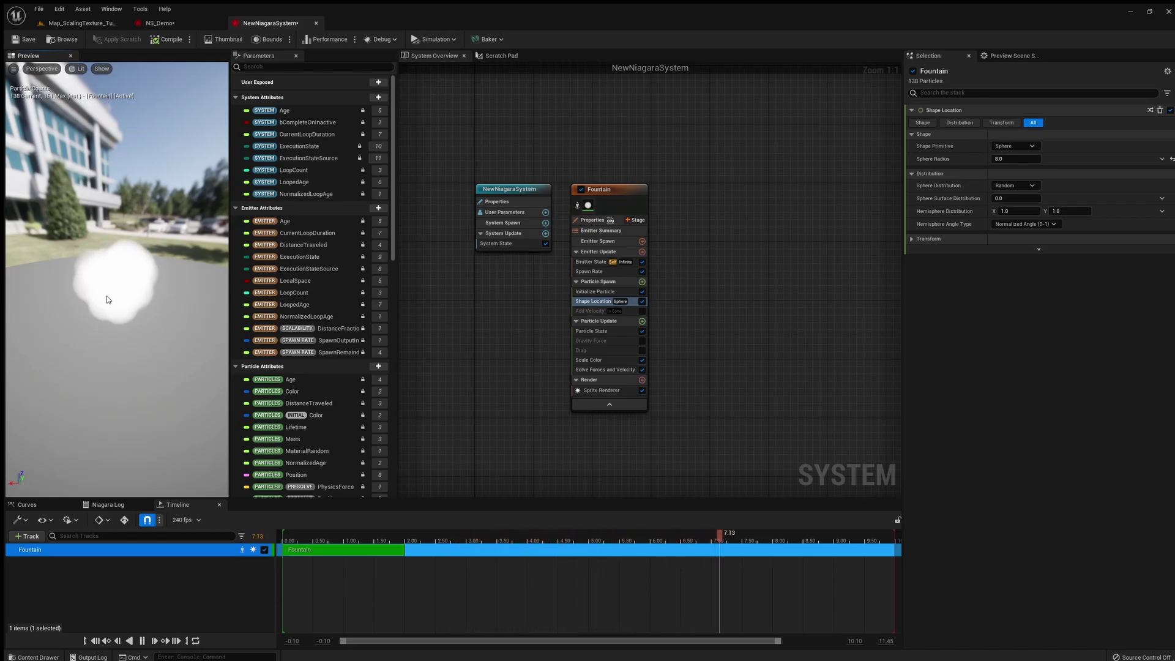
Re-enable Add Velocity and turn on Drag with its drag value set to 3
left_click(642, 311)
left_click(614, 311)
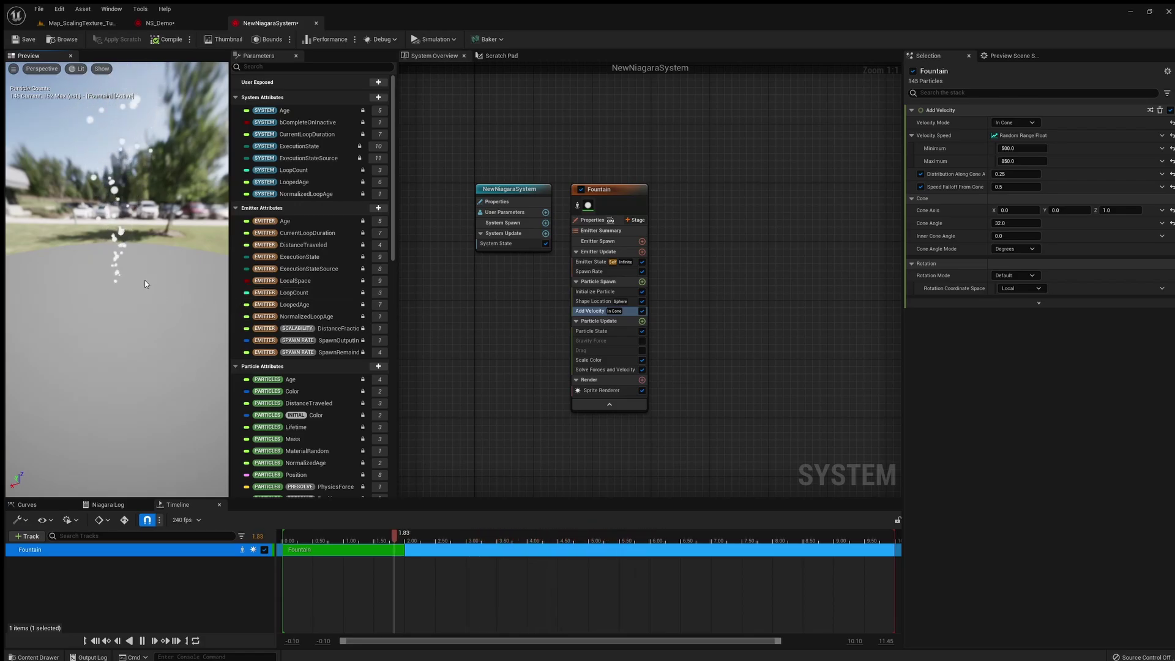
left_click(622, 350)
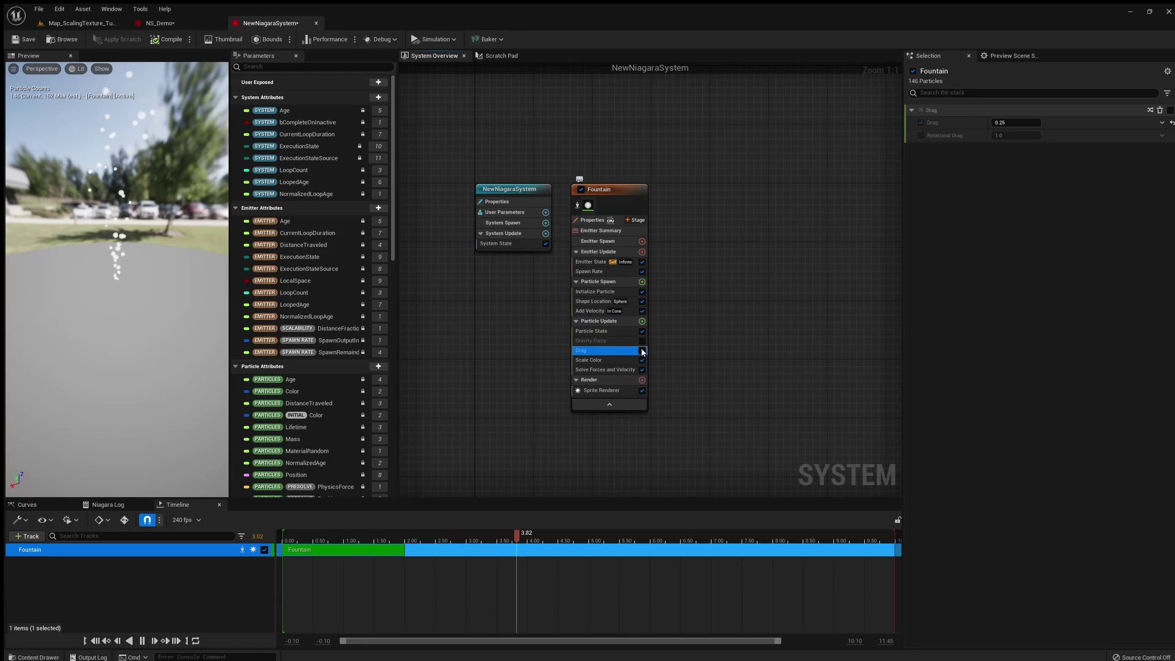
left_click(642, 351)
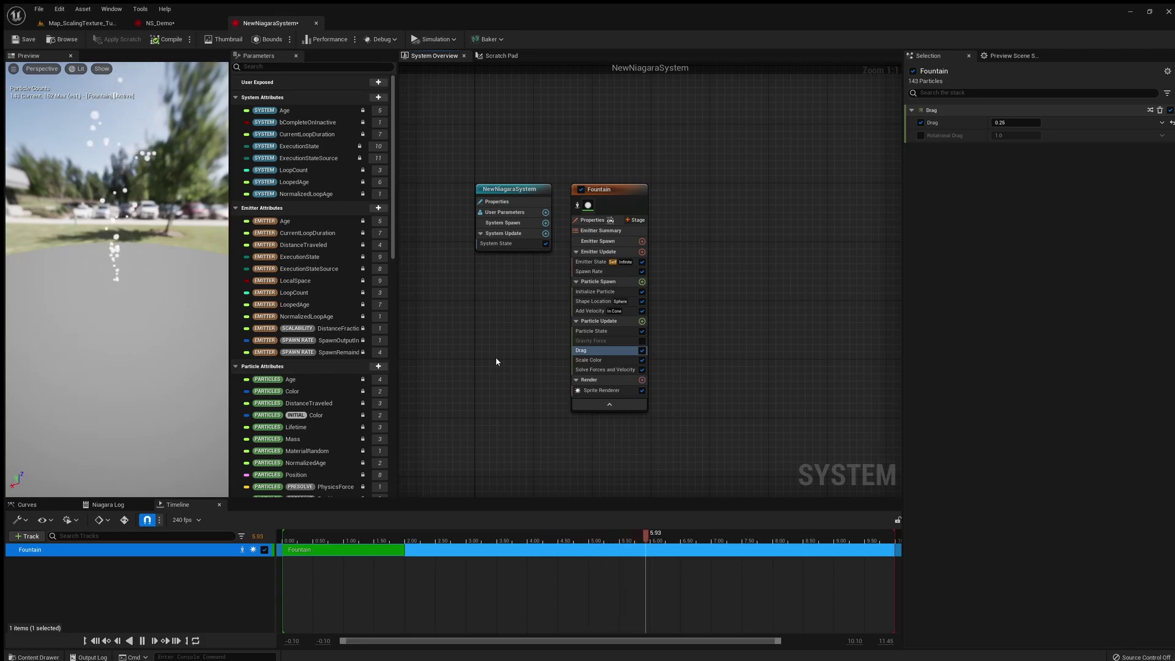
left_click(1031, 122)
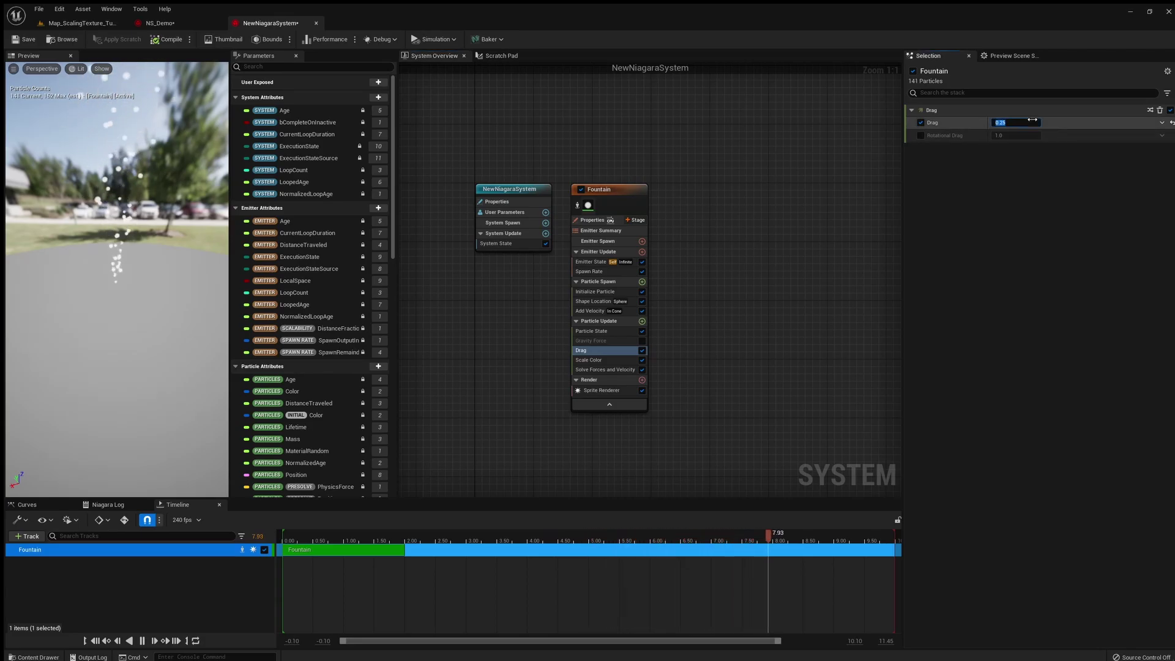
type("3")
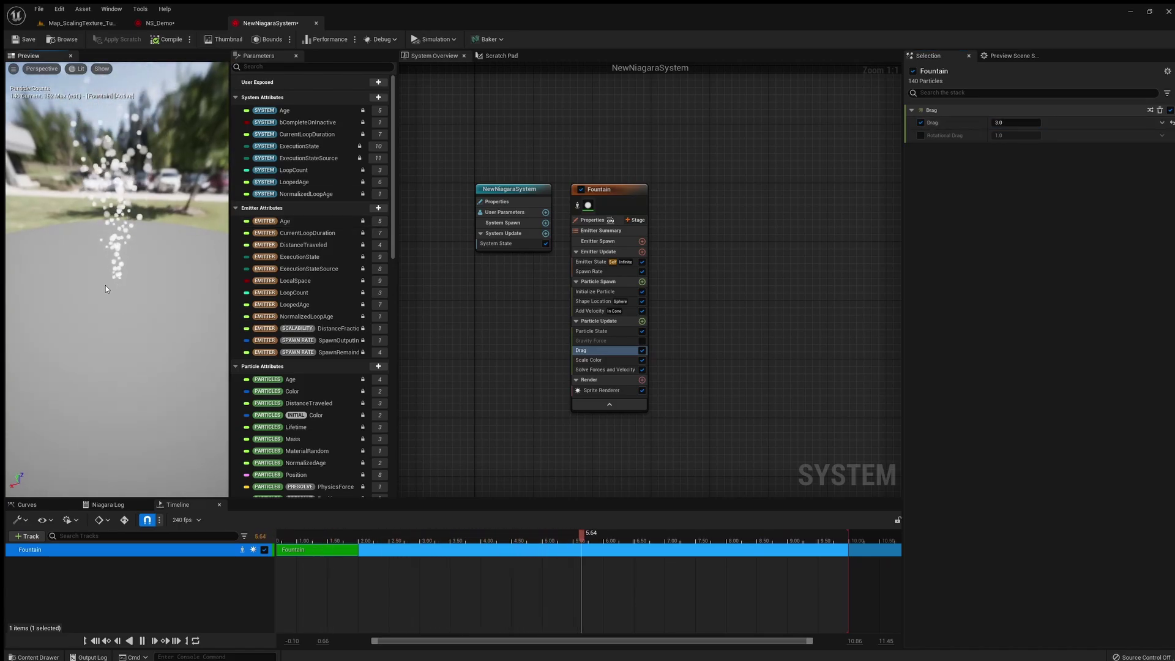
Review the Add Velocity and Drag settings and orbit the preview around the particles
left_click(591, 312)
left_click(604, 352)
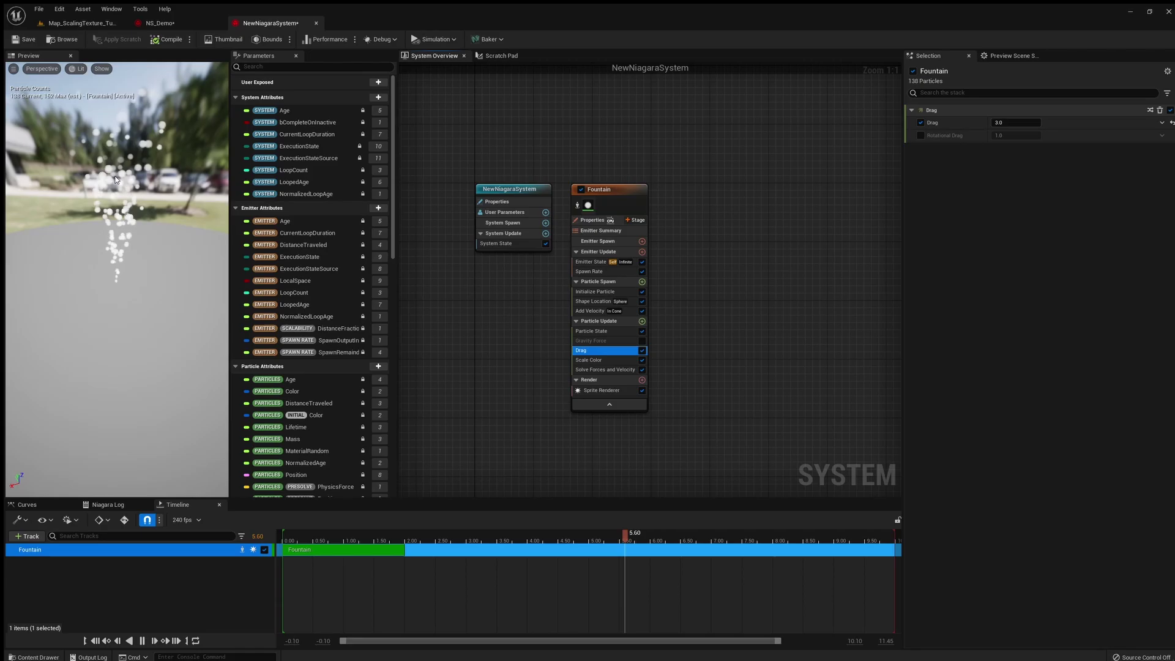
left_click_drag(115, 180, 110, 255)
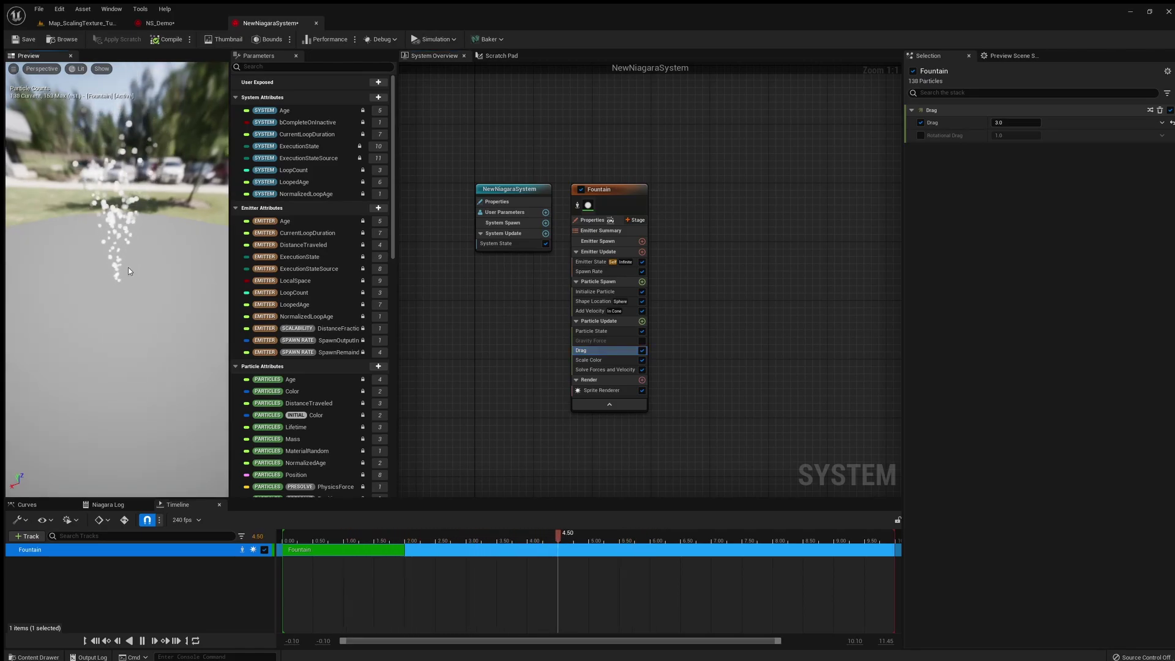
Re-enable the Fountain emitter's Gravity Force module and orbit the preview camera
left_click(630, 340)
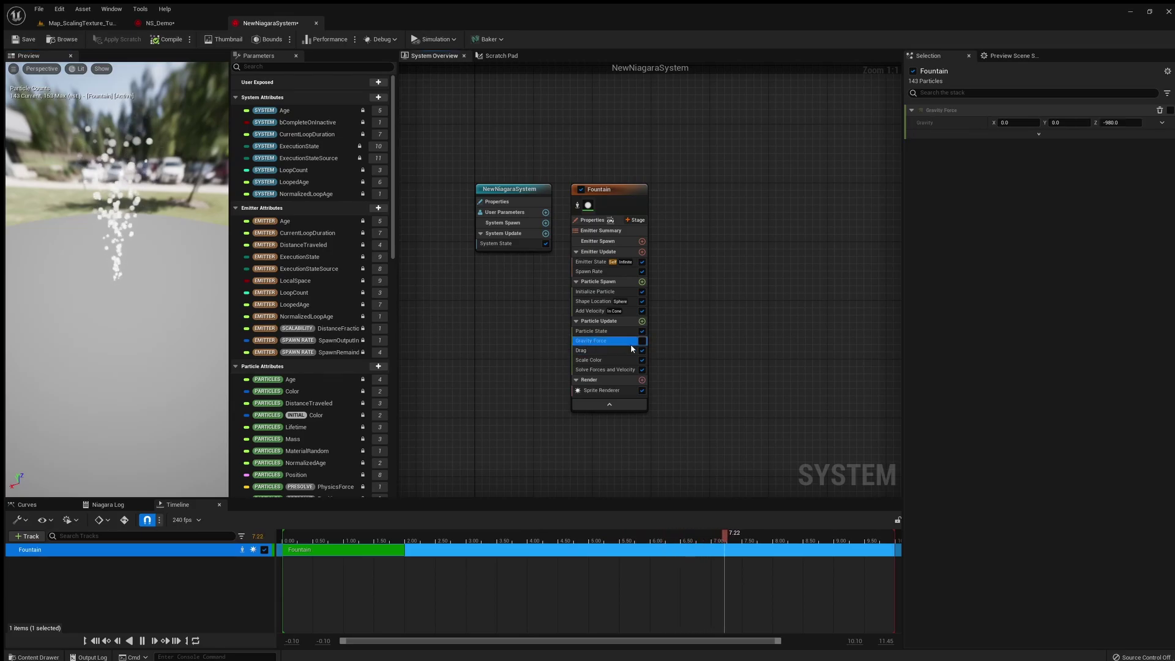
left_click(642, 341)
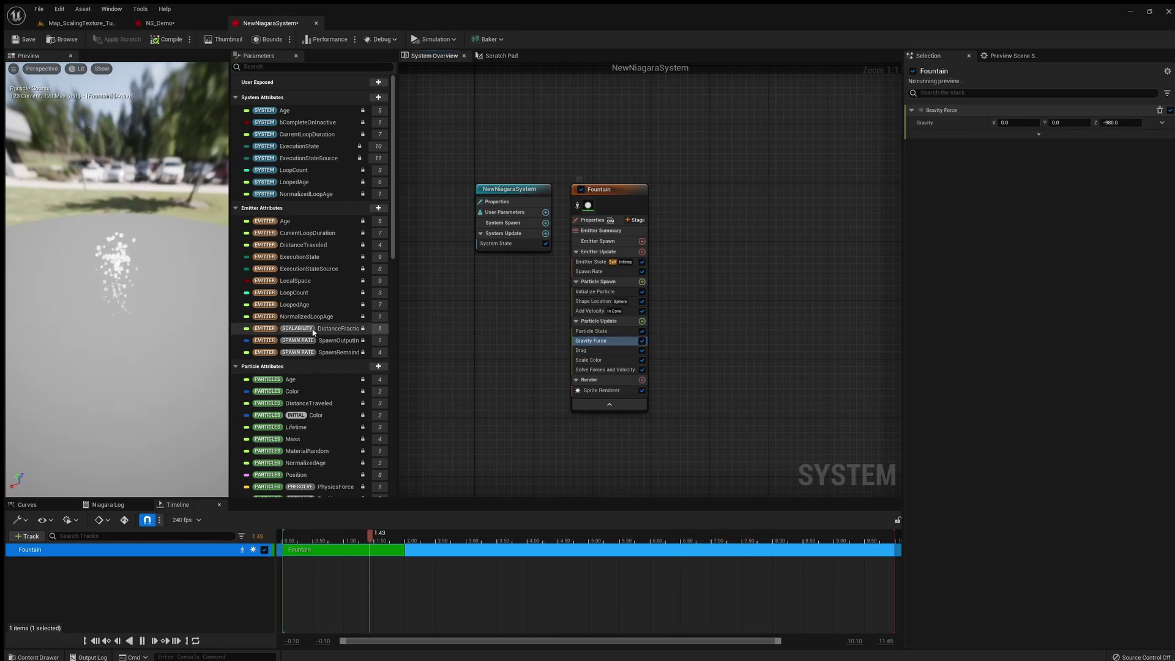
left_click_drag(122, 183, 172, 183)
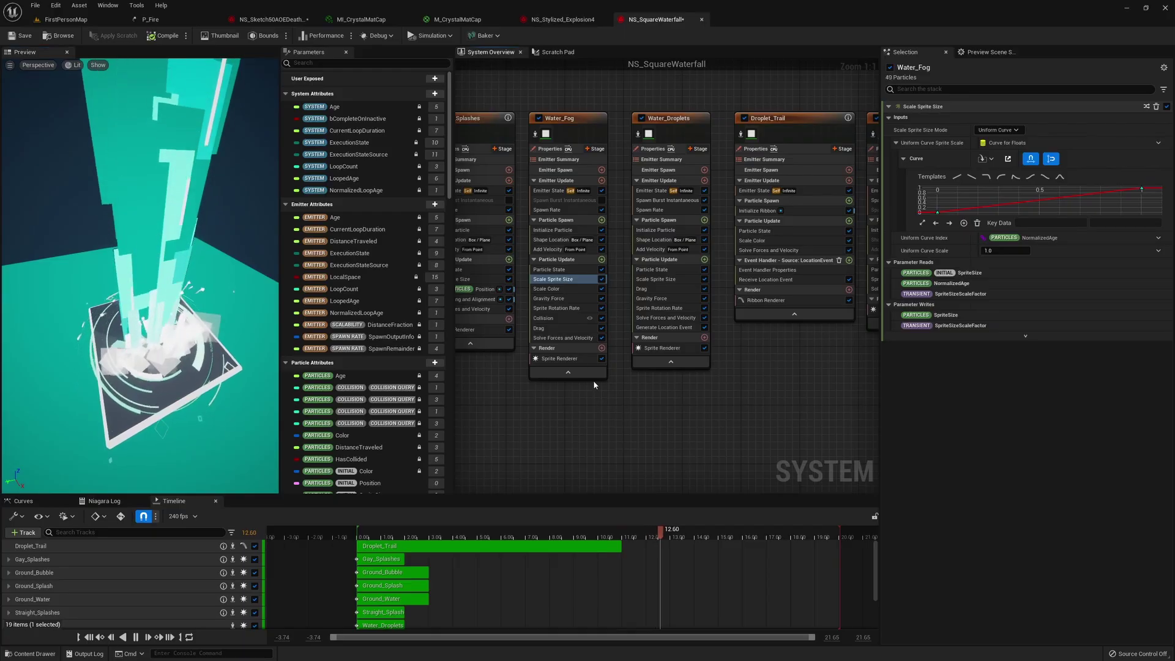
Review the Water_Fog Scale Sprite Size, Scale Color and Gravity Force modules
left_click(551, 270)
left_click(554, 279)
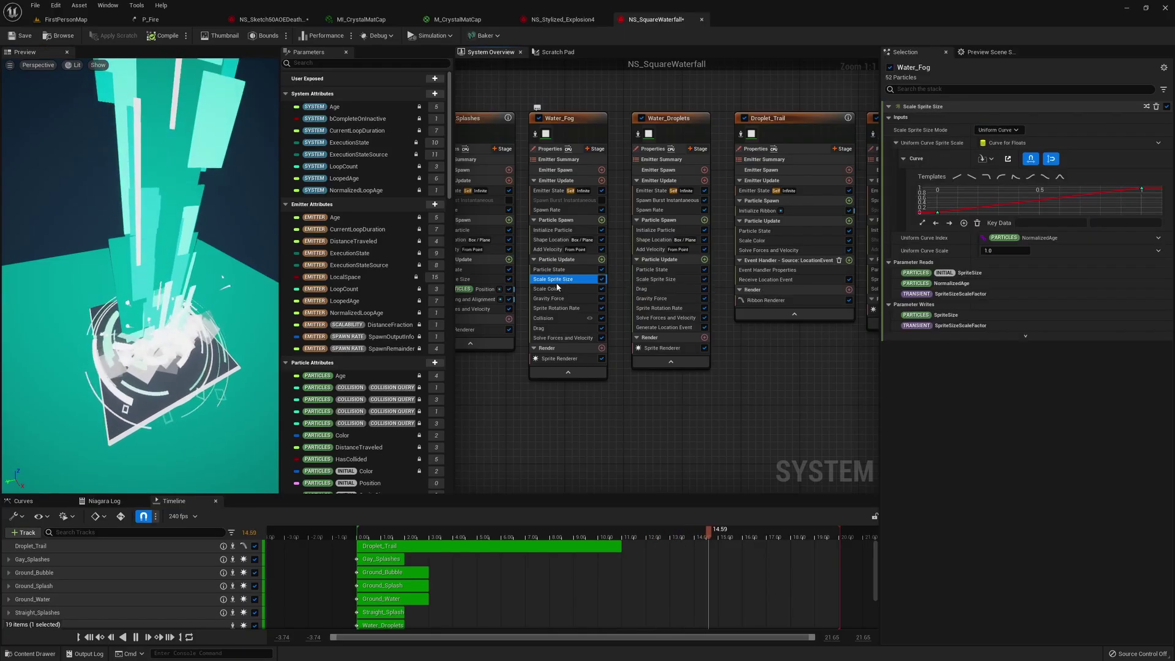
left_click(554, 289)
left_click(558, 300)
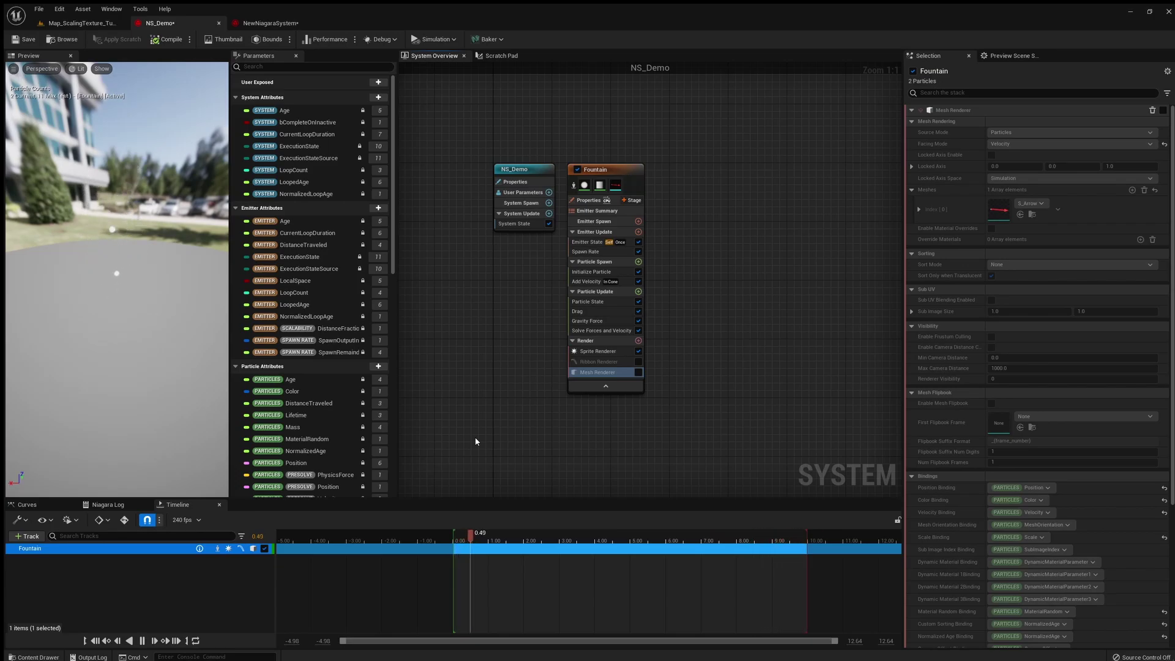
Inspect NS_Demo's Add Velocity speed settings and the Fountain emitter's Ribbon Renderer properties
right_click_drag(475, 437, 446, 449)
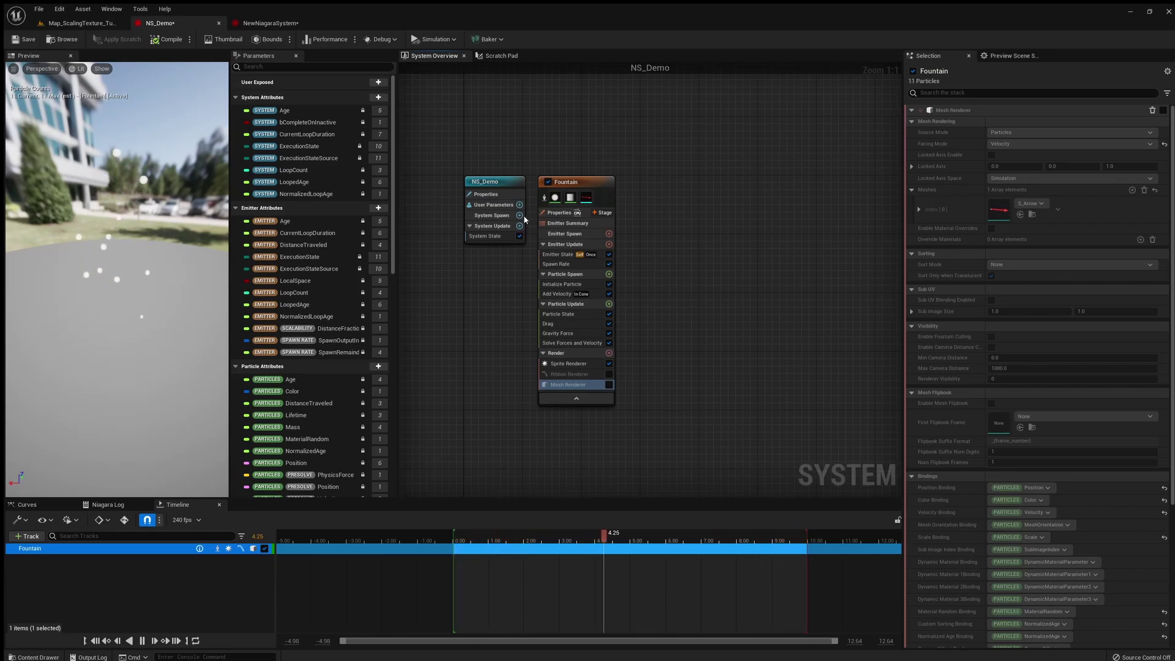
right_click_drag(708, 359, 745, 359)
left_click(598, 277)
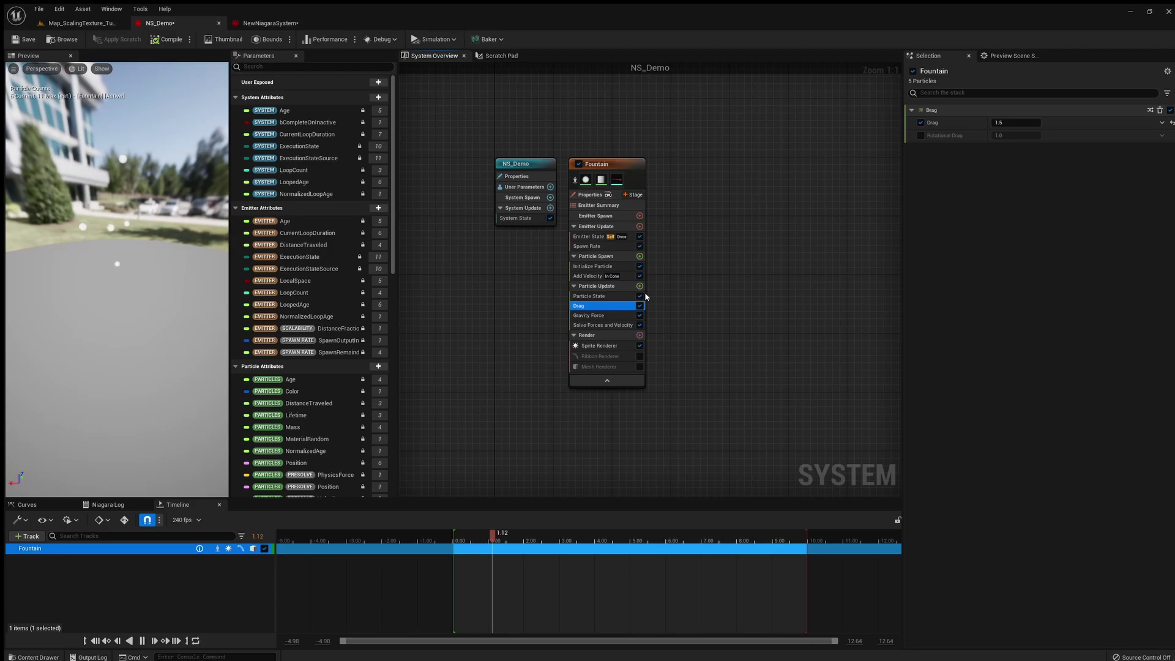
left_click(590, 276)
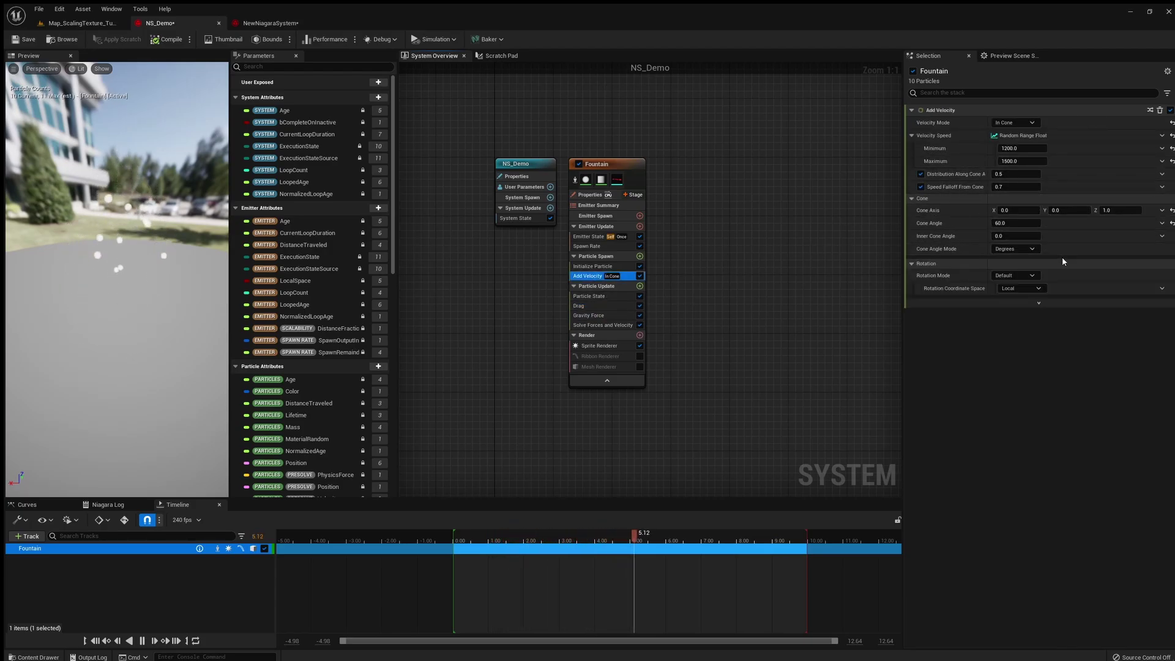
right_click_drag(667, 355, 651, 361)
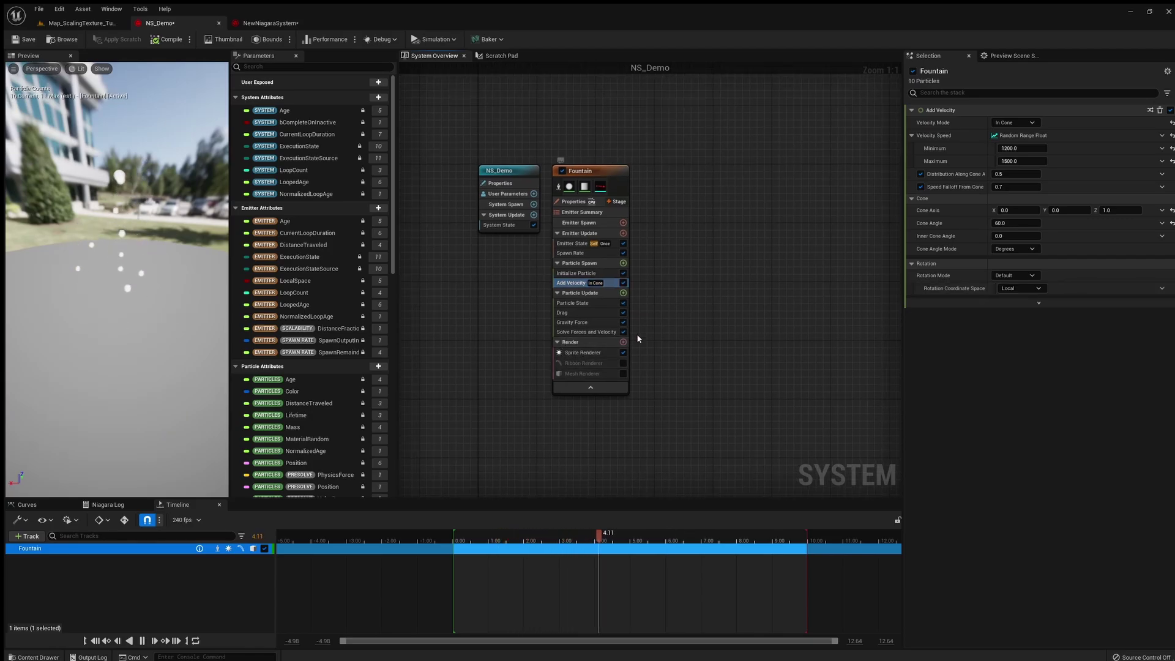
left_click(588, 364)
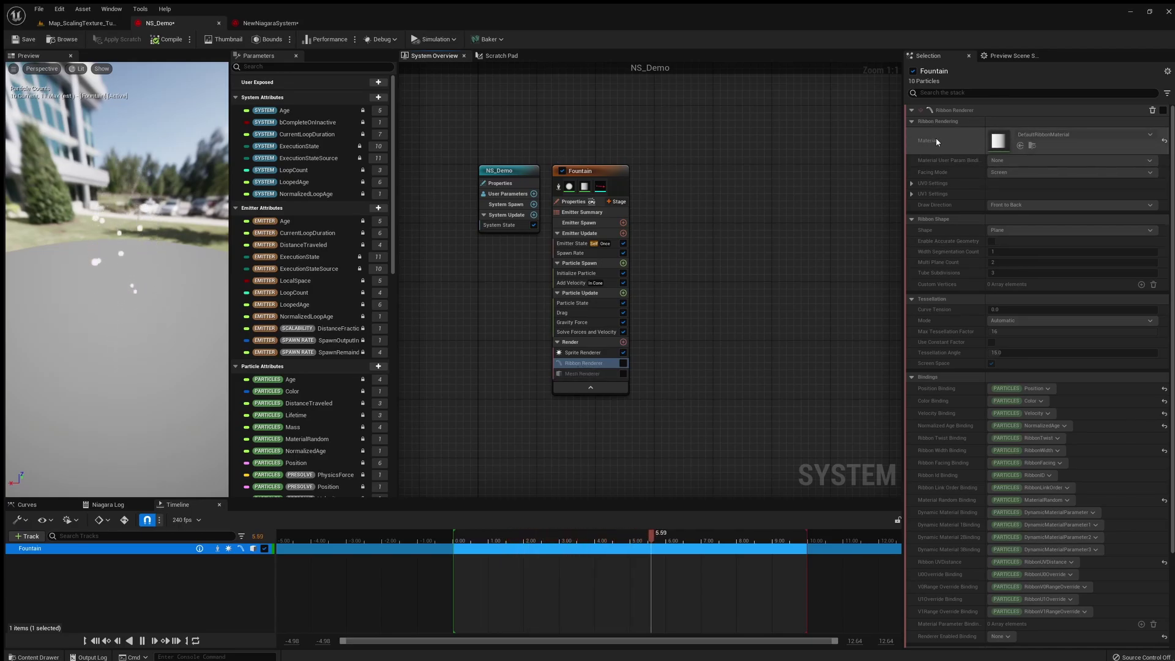
Enable the Fountain emitter's Ribbon Renderer and orbit the preview to watch the trails
left_click(624, 363)
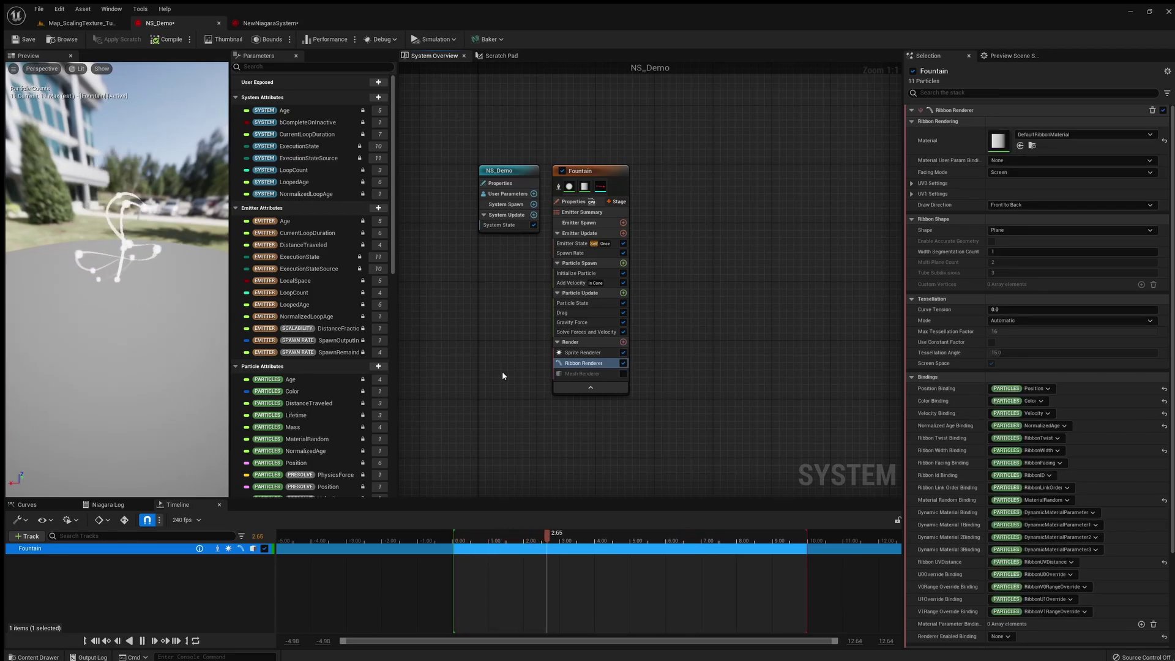
left_click_drag(184, 319, 130, 307)
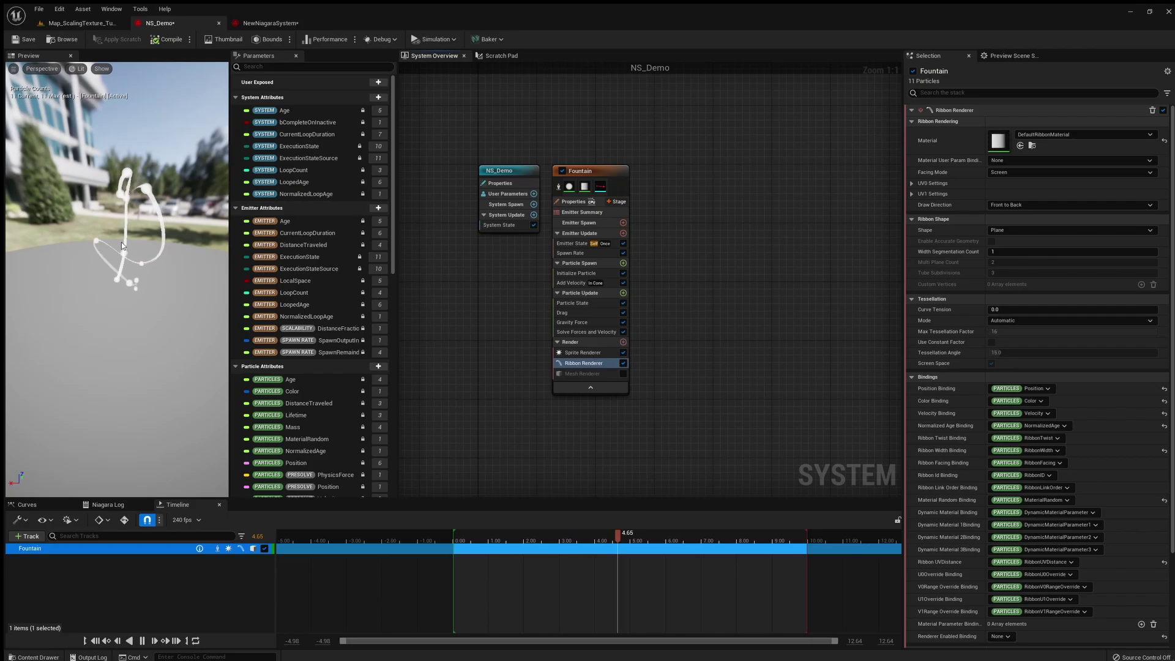
mouse_move(129, 264)
left_mouse_down()
mouse_move(130, 298)
mouse_move(130, 288)
left_mouse_up()
Enable the Fountain emitter's Mesh Renderer so particles display as S_Arrow meshes
left_click(582, 373)
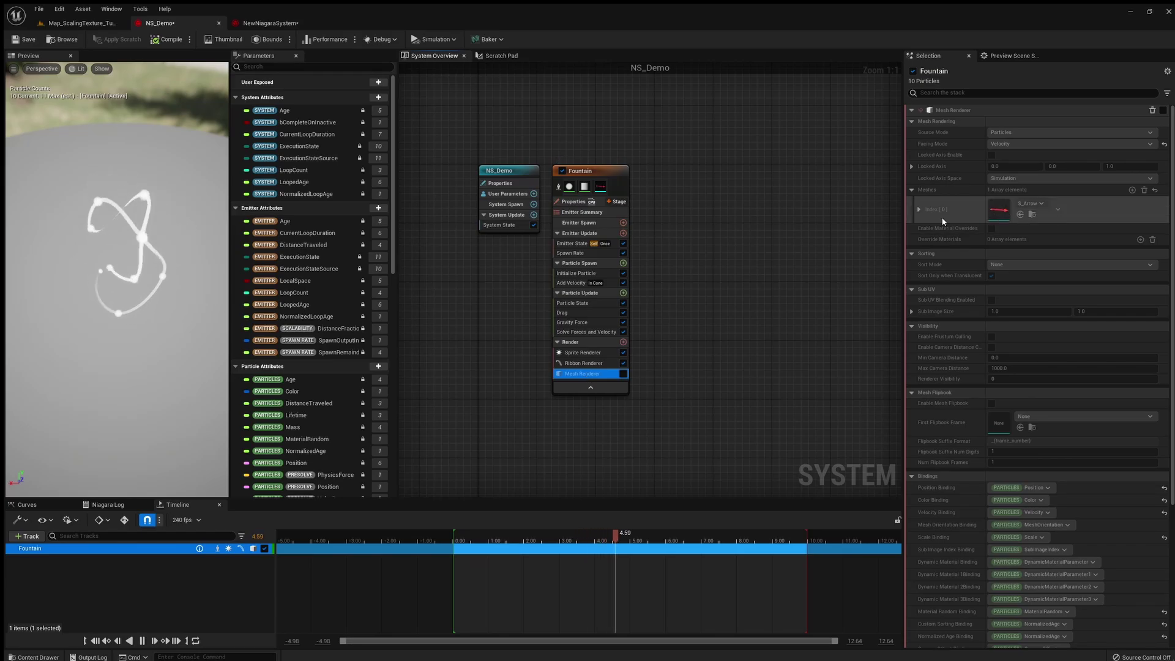
left_click(623, 373)
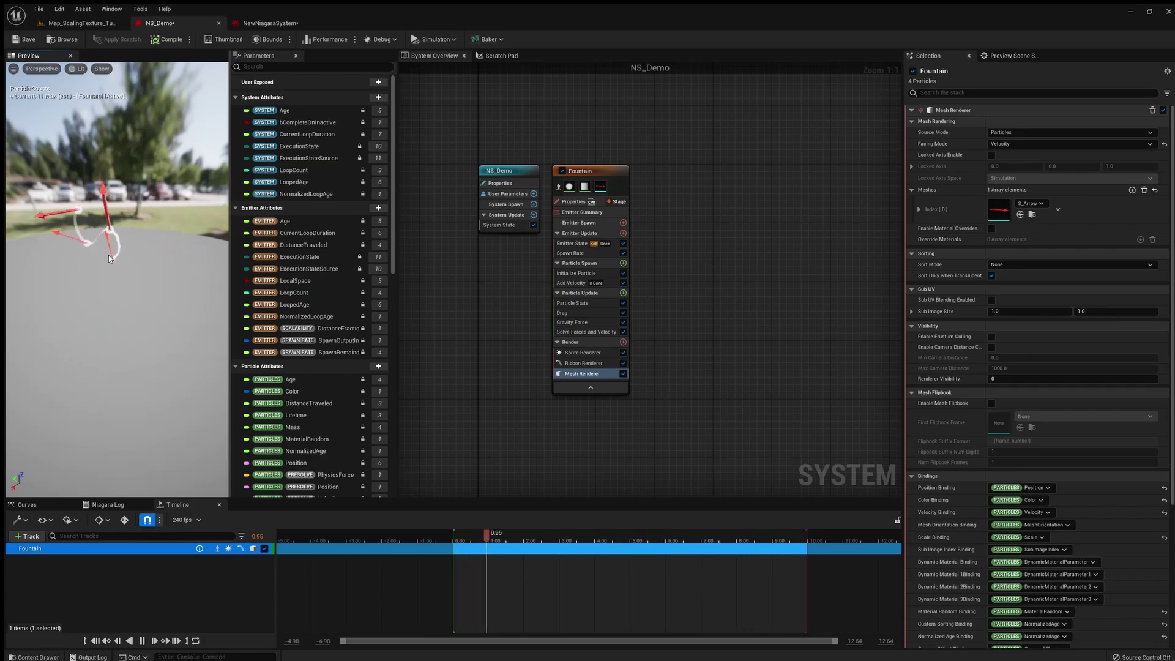
left_click(591, 376)
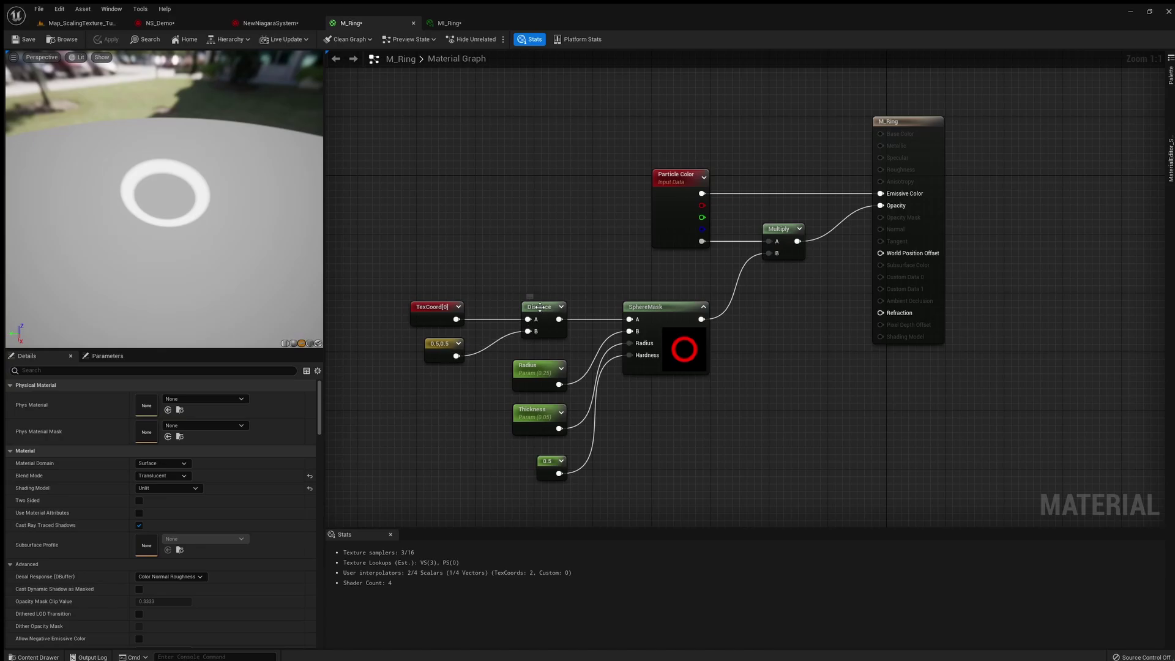
left_click(539, 307)
left_click(439, 314)
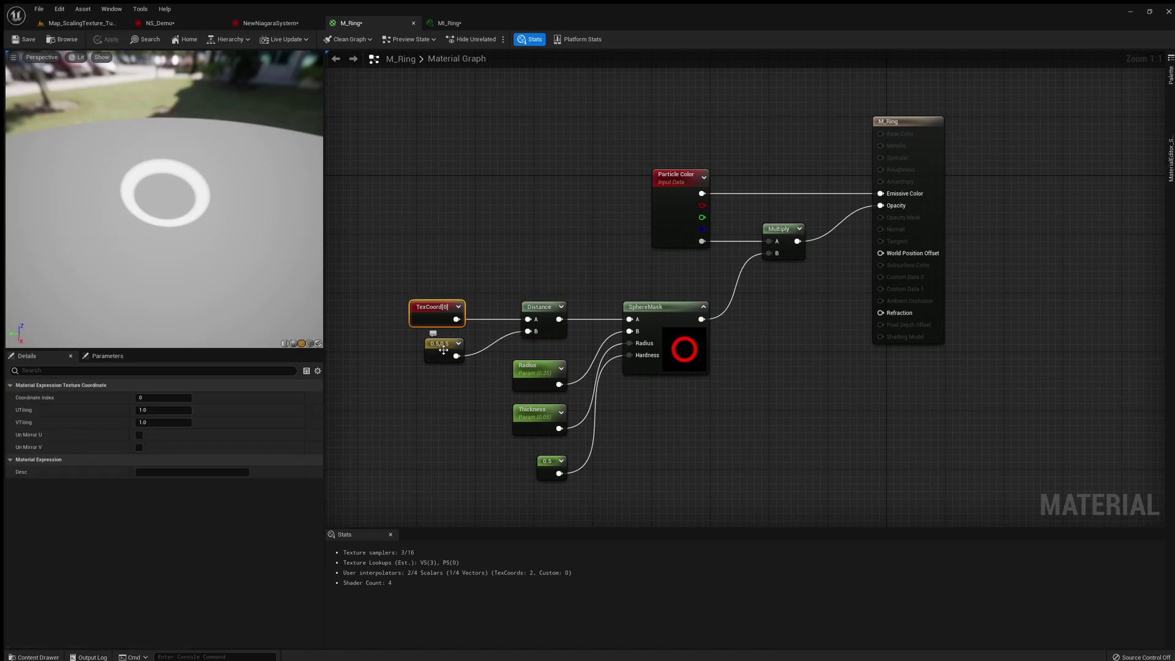
left_click(443, 350)
left_click(671, 331)
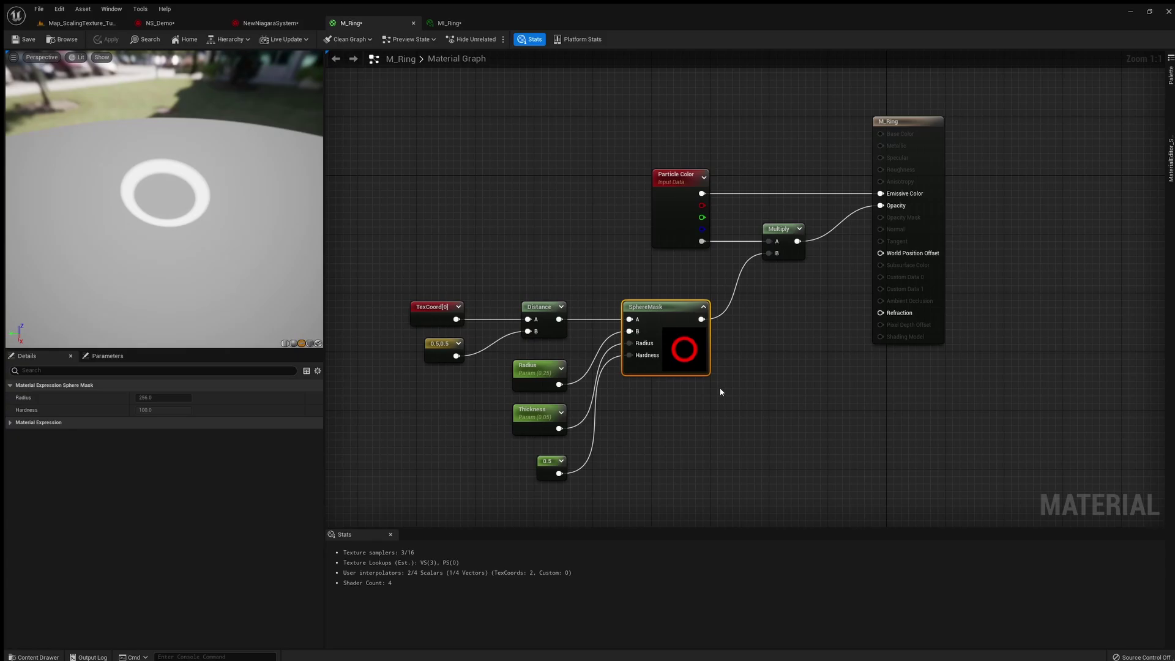
left_click(695, 449)
left_click(545, 375)
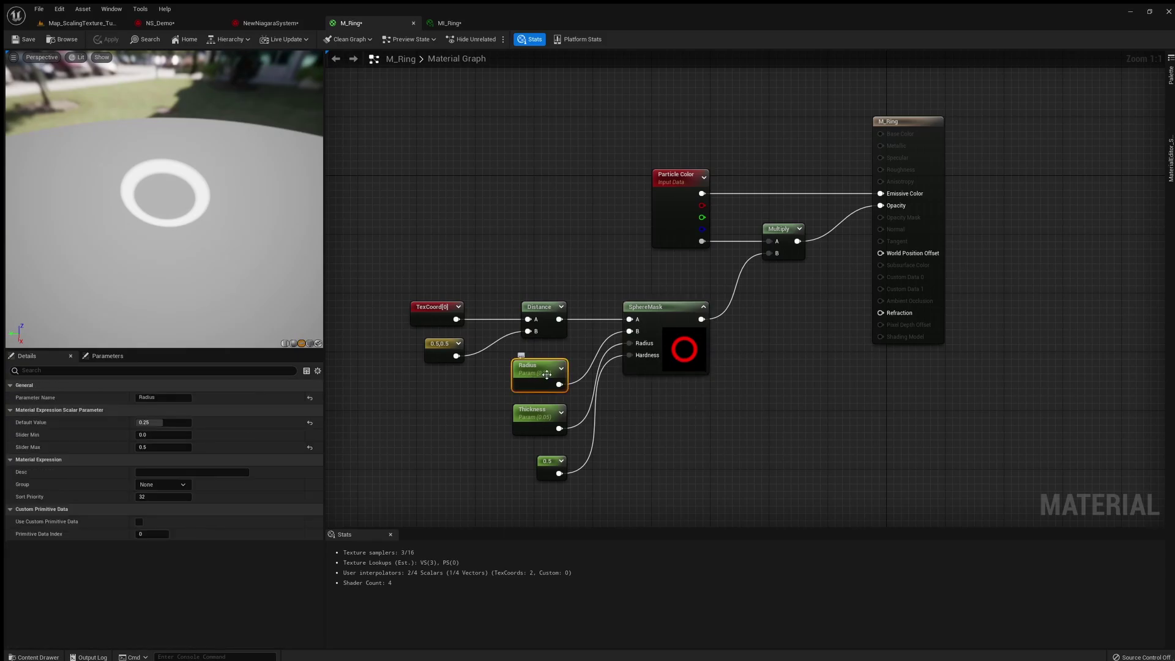
left_click(667, 448)
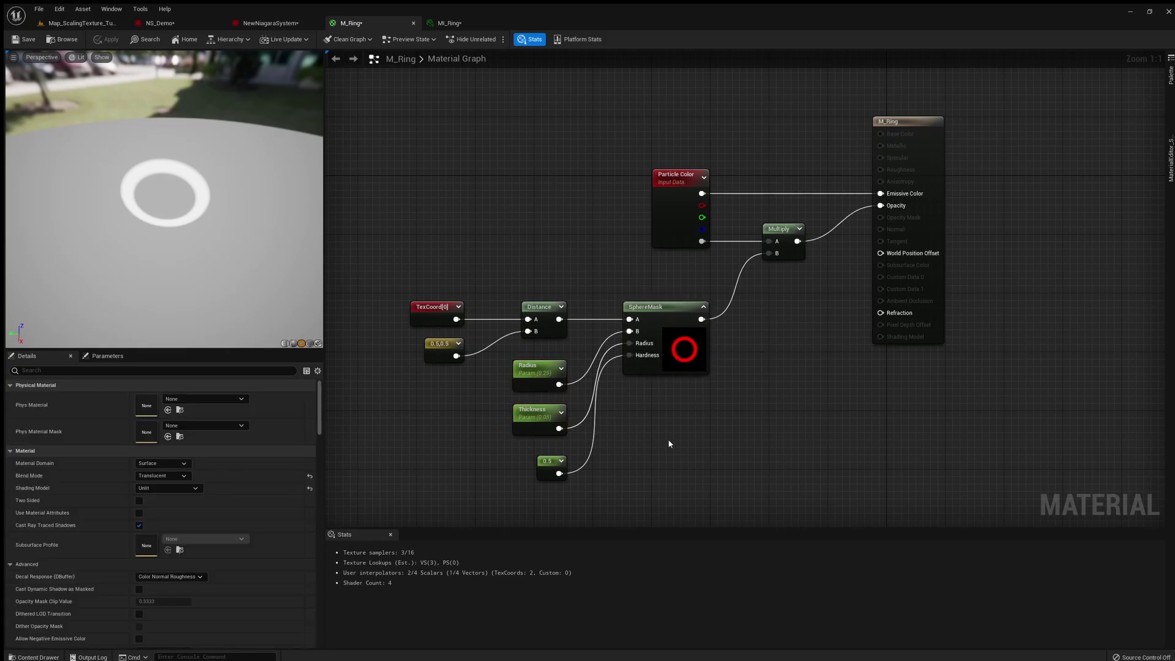
left_click(690, 360)
left_click(753, 427)
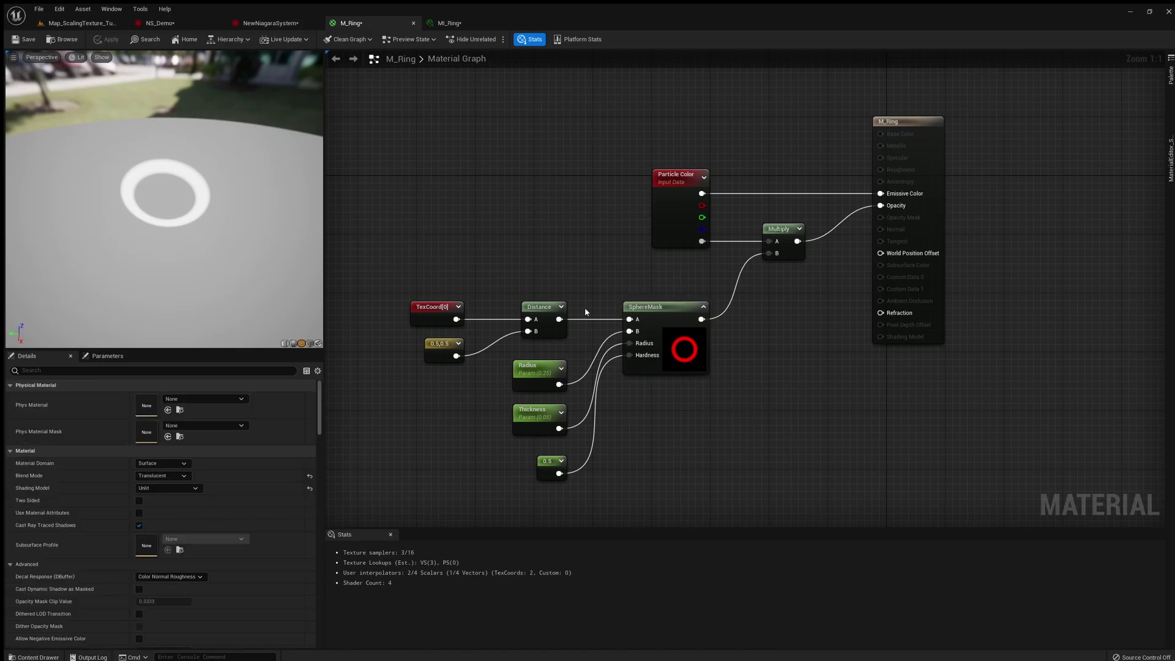
Switch to the MI_Ring instance and drag its Radius value down
left_click(461, 25)
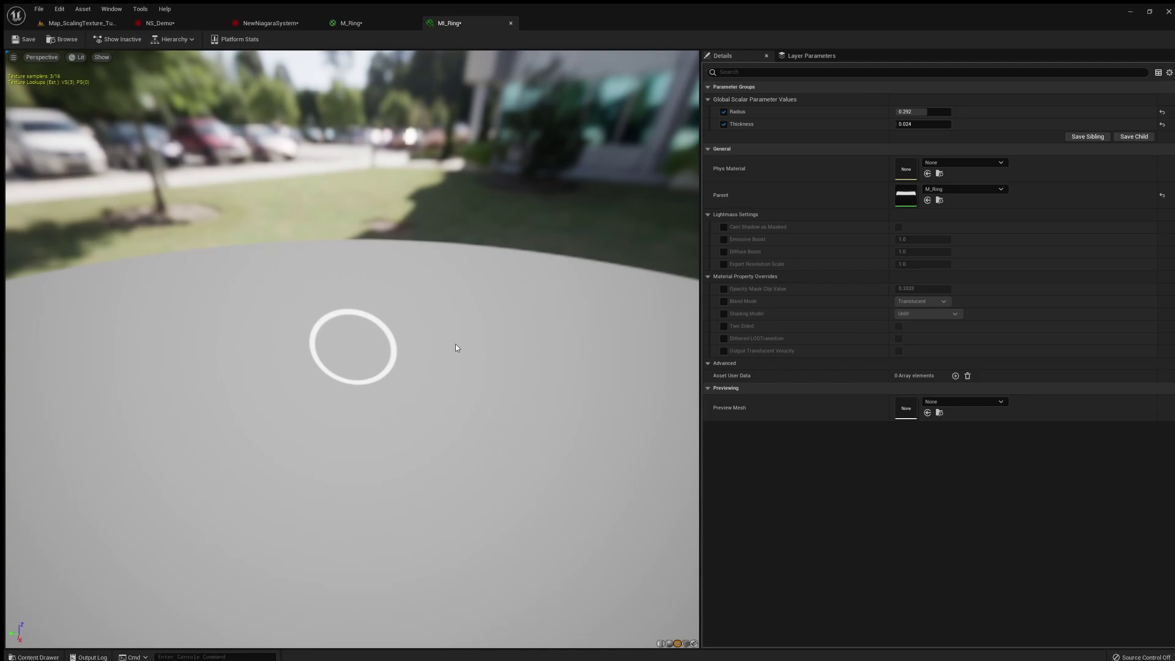
mouse_move(918, 111)
left_mouse_down()
mouse_move(860, 112)
mouse_move(948, 112)
mouse_move(844, 112)
mouse_move(951, 112)
mouse_move(884, 112)
mouse_move(967, 124)
mouse_move(915, 124)
mouse_move(943, 124)
mouse_move(930, 124)
left_mouse_up()
Return to the M_Ring graph and paste in a Dynamic Parameter node
left_click(351, 23)
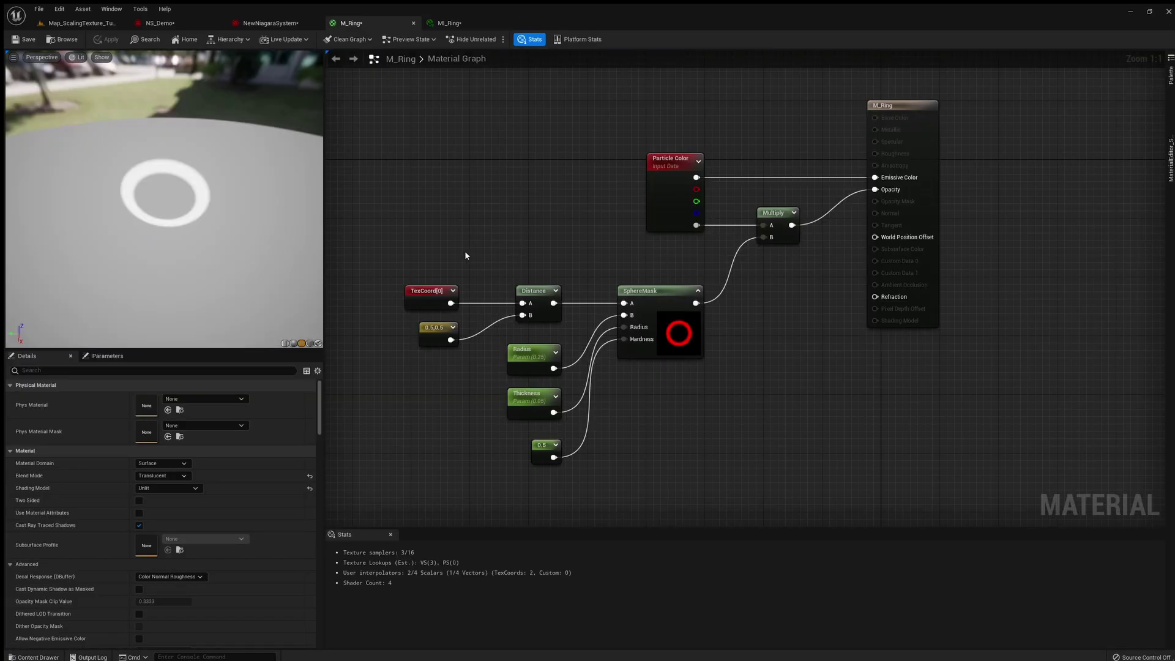
right_click_drag(434, 384, 546, 317)
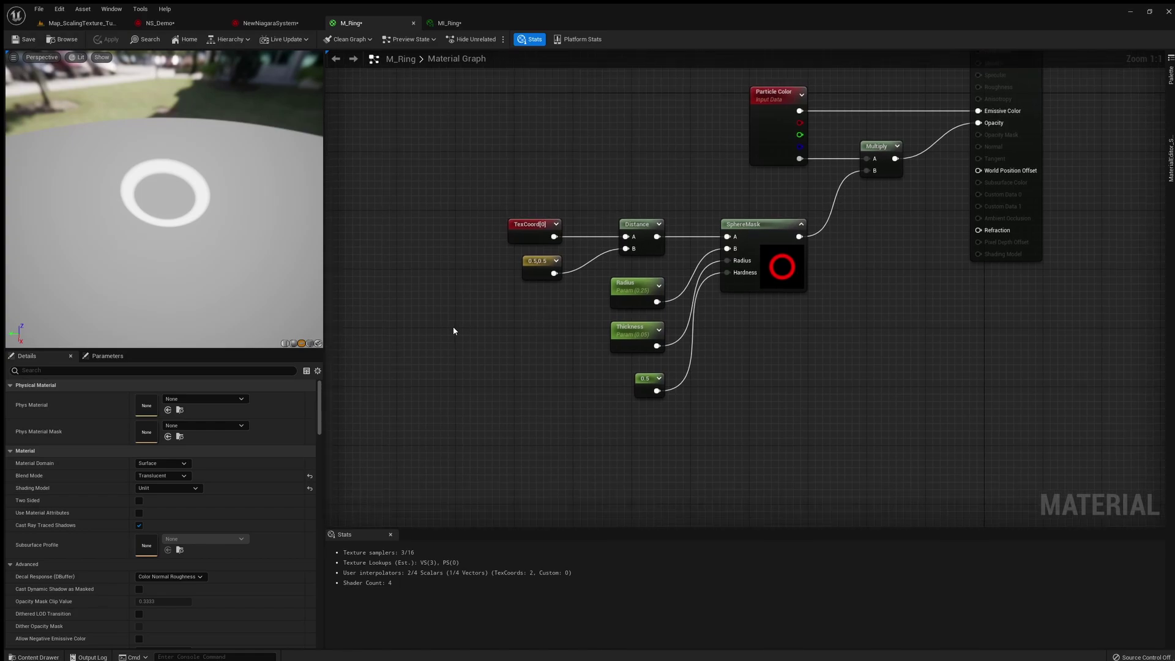
key("ctrl+v")
left_click_drag(516, 349, 554, 321)
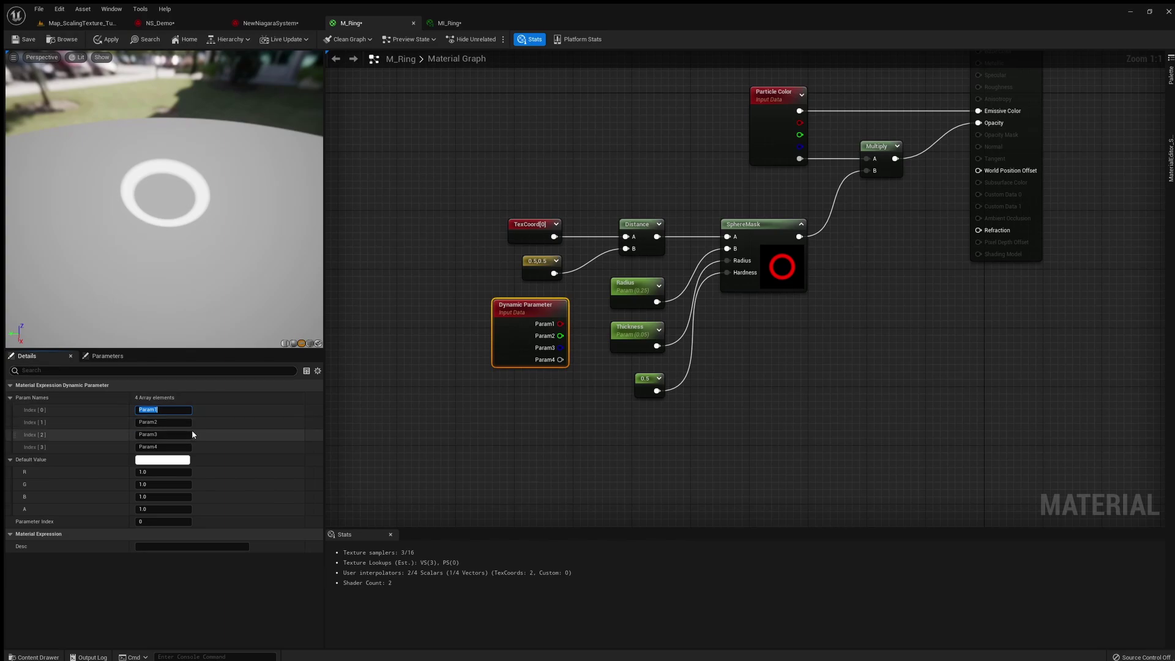
Rename its outputs to Radius and Thickness, with defaults 0.25 and 0.05
type("Radius")
key("Tab")
type("Thickness")
left_click(162, 472)
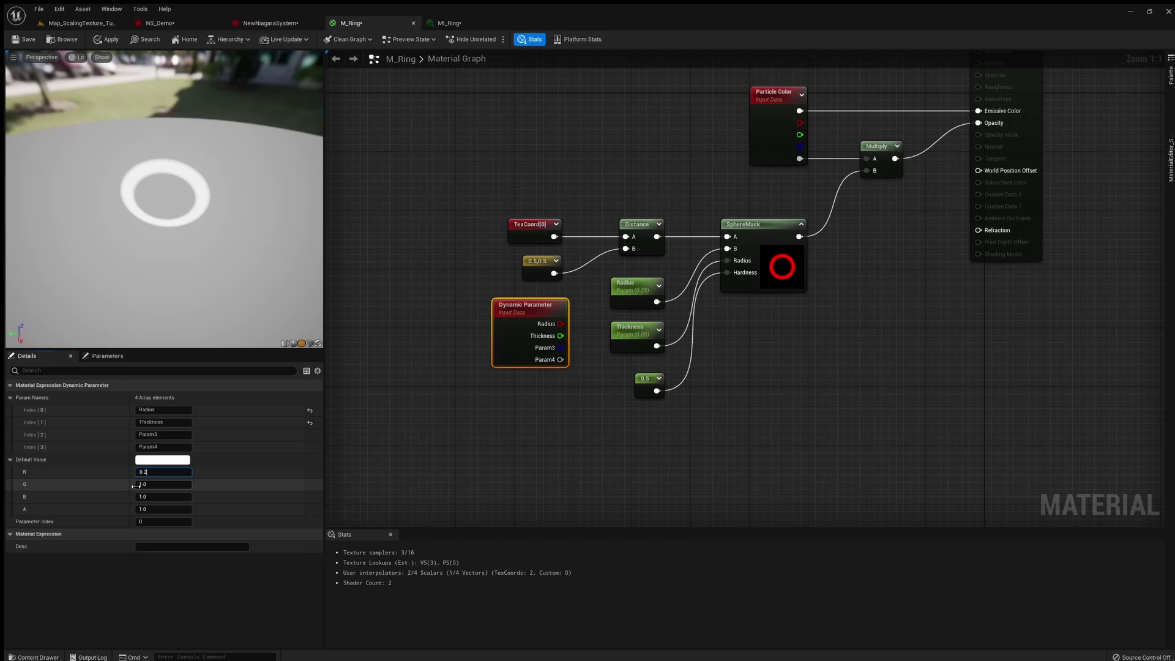
key("Tab")
key("Return")
left_click(575, 400)
Place the Dynamic Parameter beside SphereMask and wire Radius into its radius input
right_click_drag(574, 400, 536, 408)
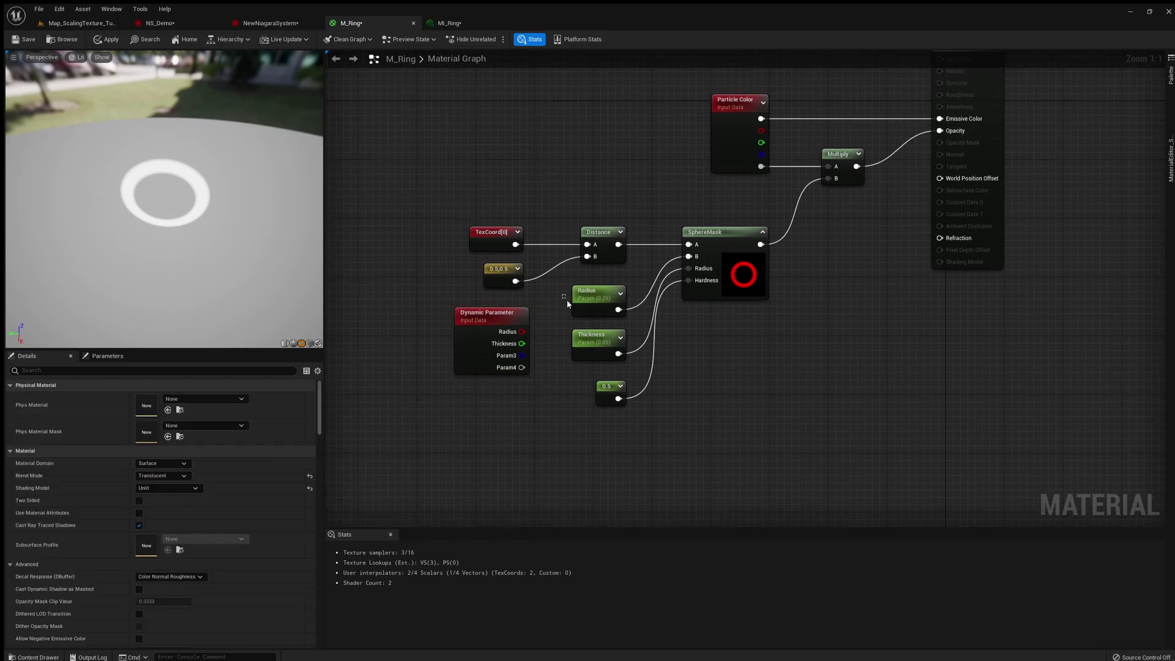
left_click_drag(568, 305, 502, 400)
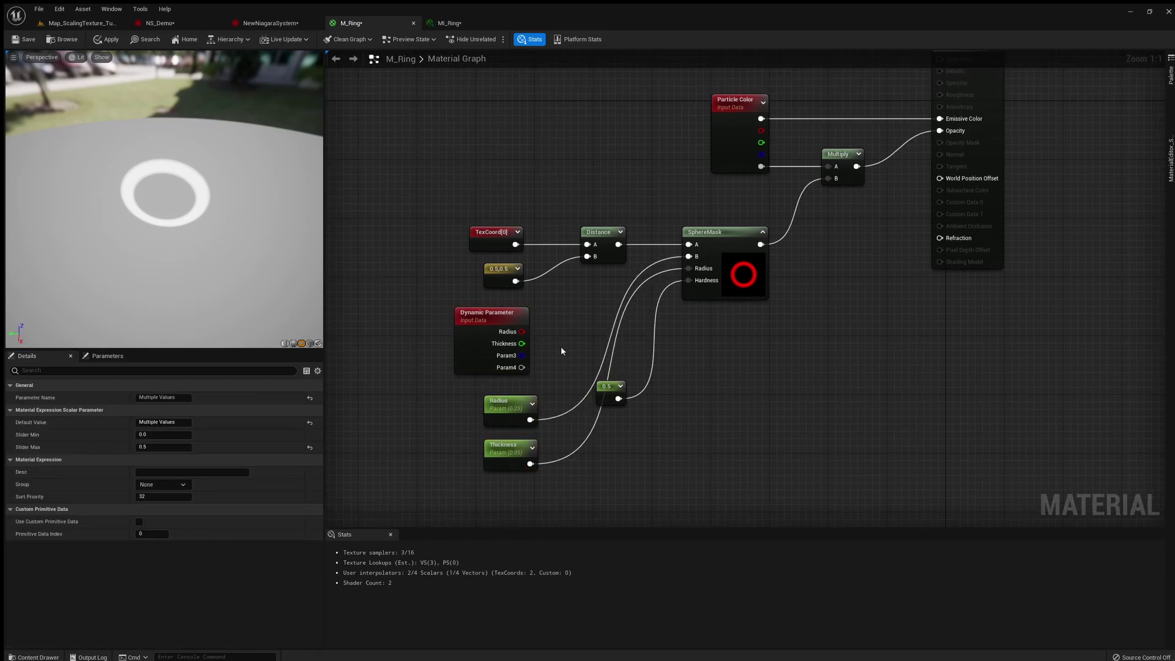
left_click(562, 350)
left_click_drag(507, 323, 689, 268)
left_click_drag(625, 314, 689, 280)
Wire Thickness into SphereMask, then review the Ring emitter's Emitter State, Spawn Burst and Sprite Renderer
left_click(711, 368)
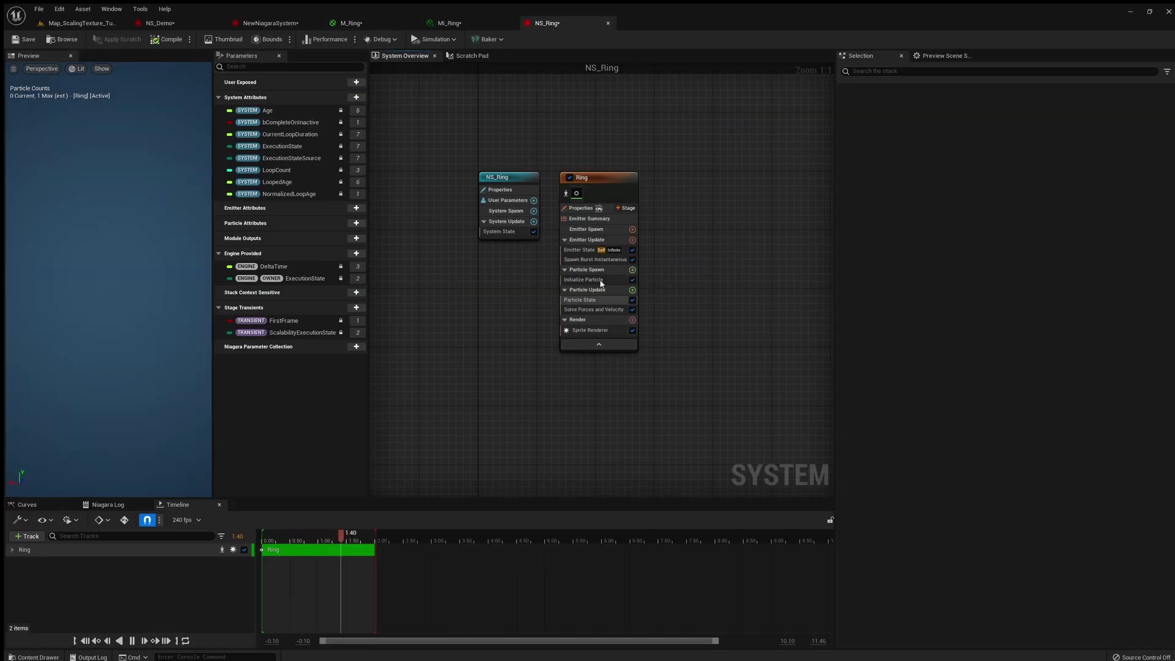
left_click(596, 249)
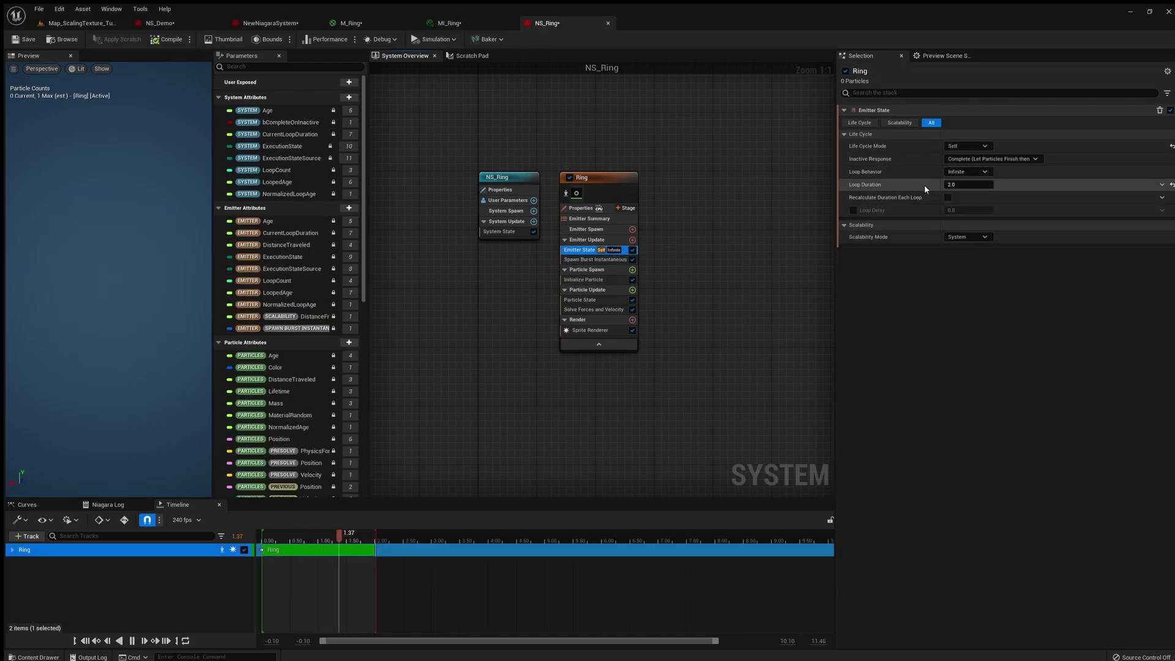
left_click(592, 261)
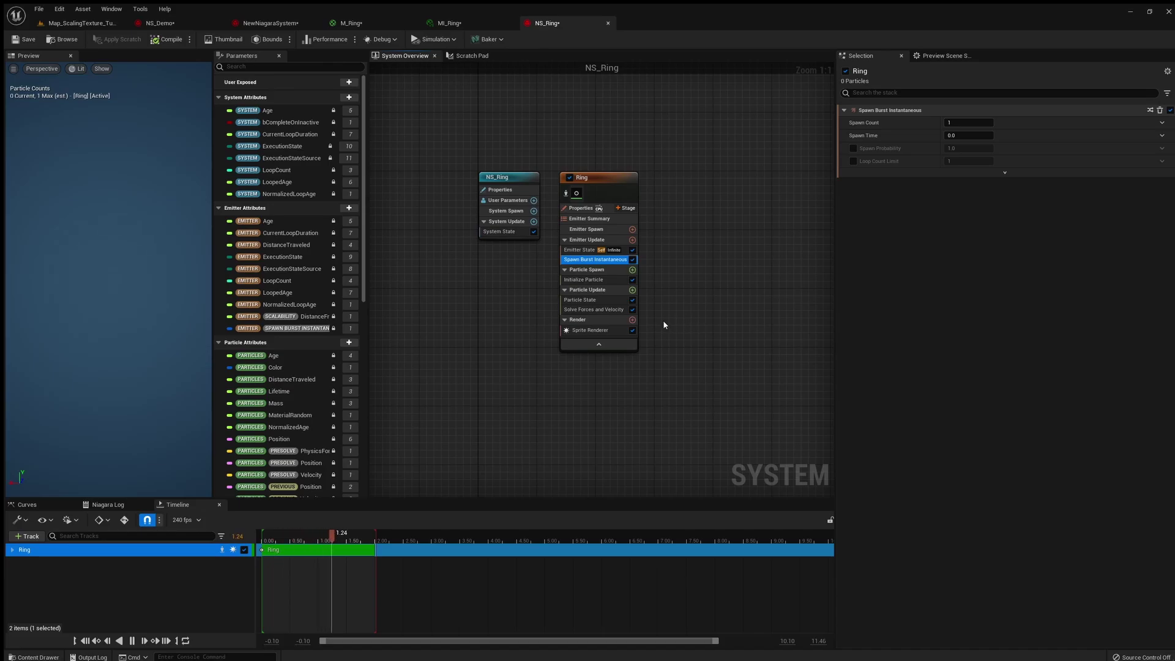
left_click(596, 330)
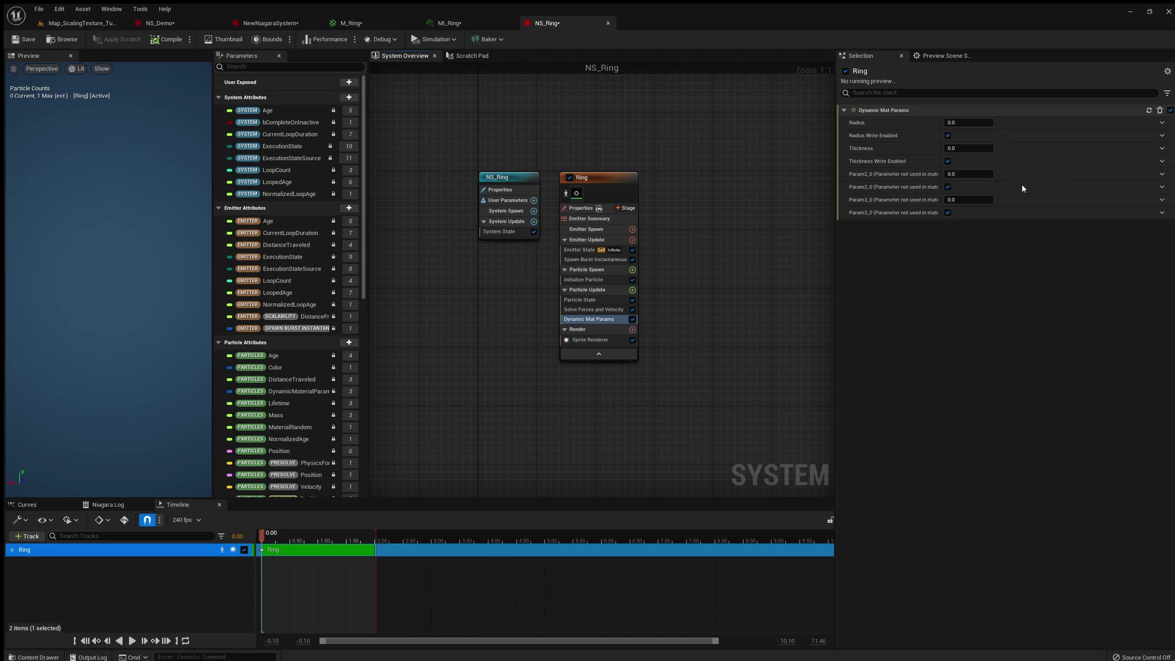
Drive Radius from an ease-in-out float curve over normalized age ending at 0.4
key("ctrl+z")
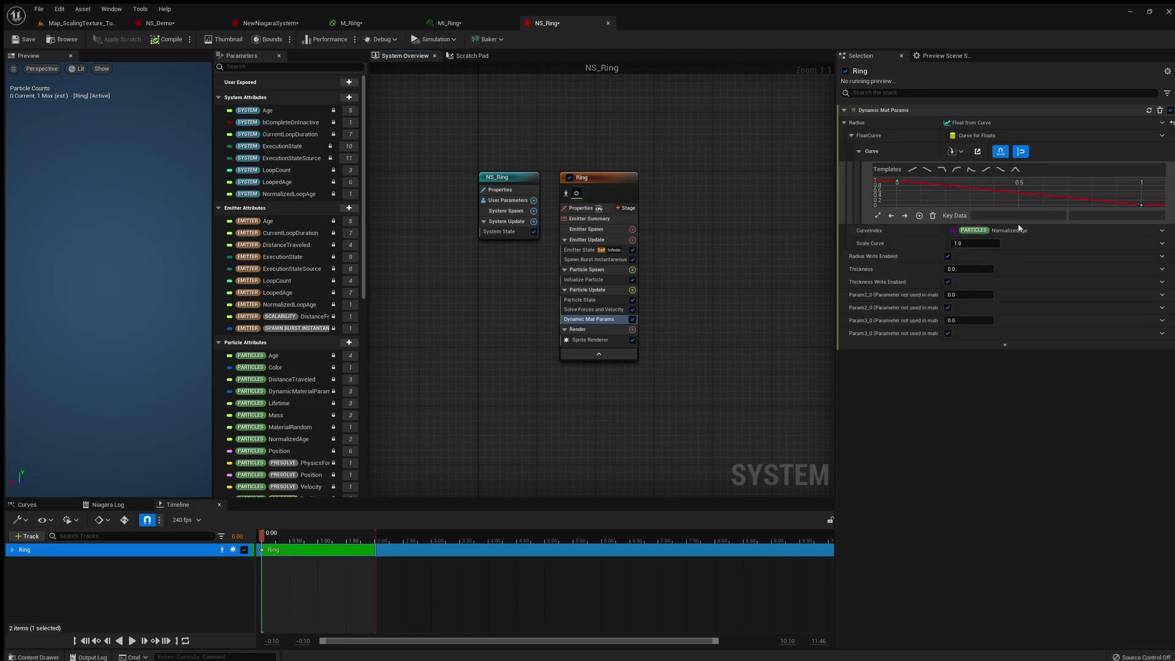
left_click_drag(1019, 229, 1019, 369)
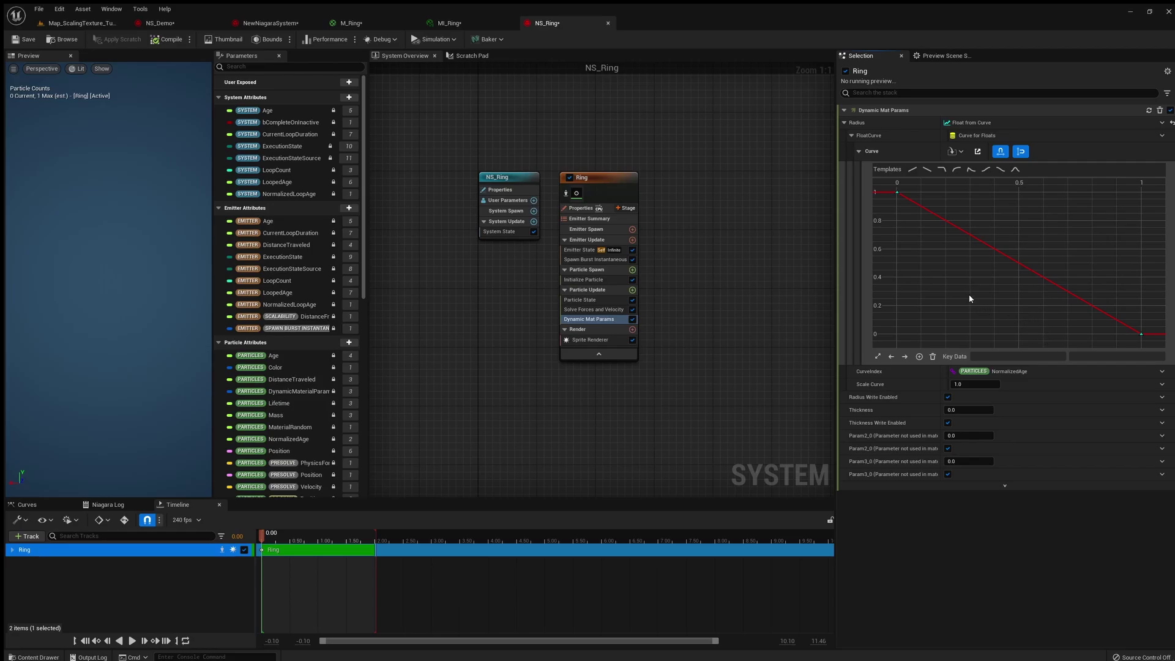
left_click(985, 171)
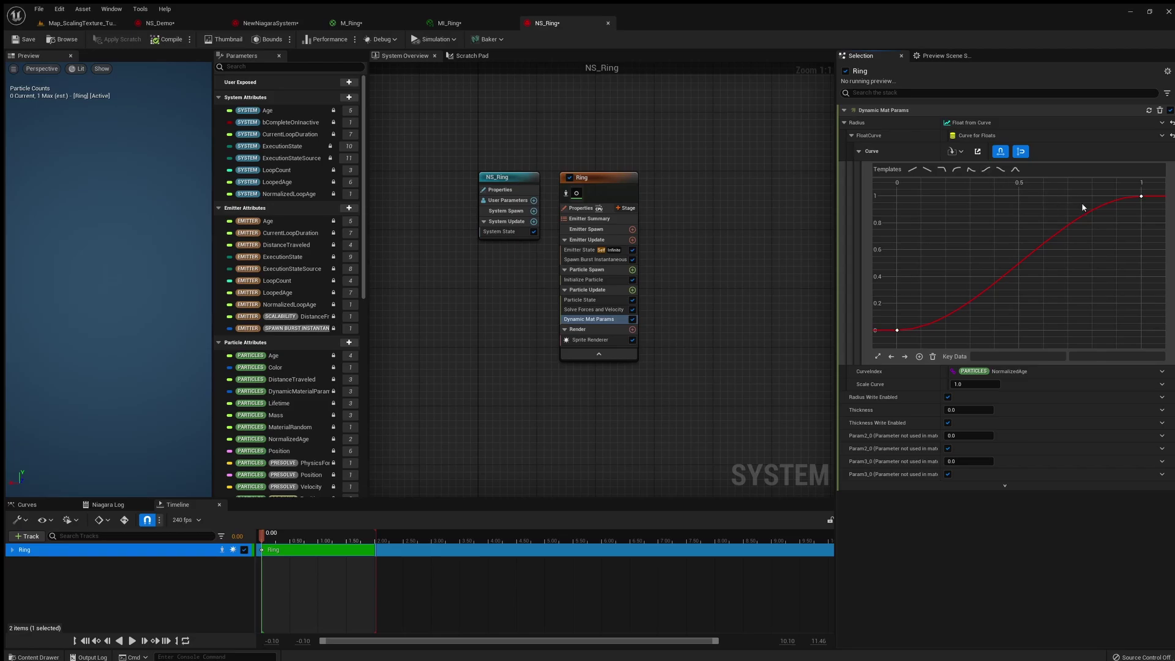
left_click_drag(1142, 199, 1137, 278)
left_click(883, 416)
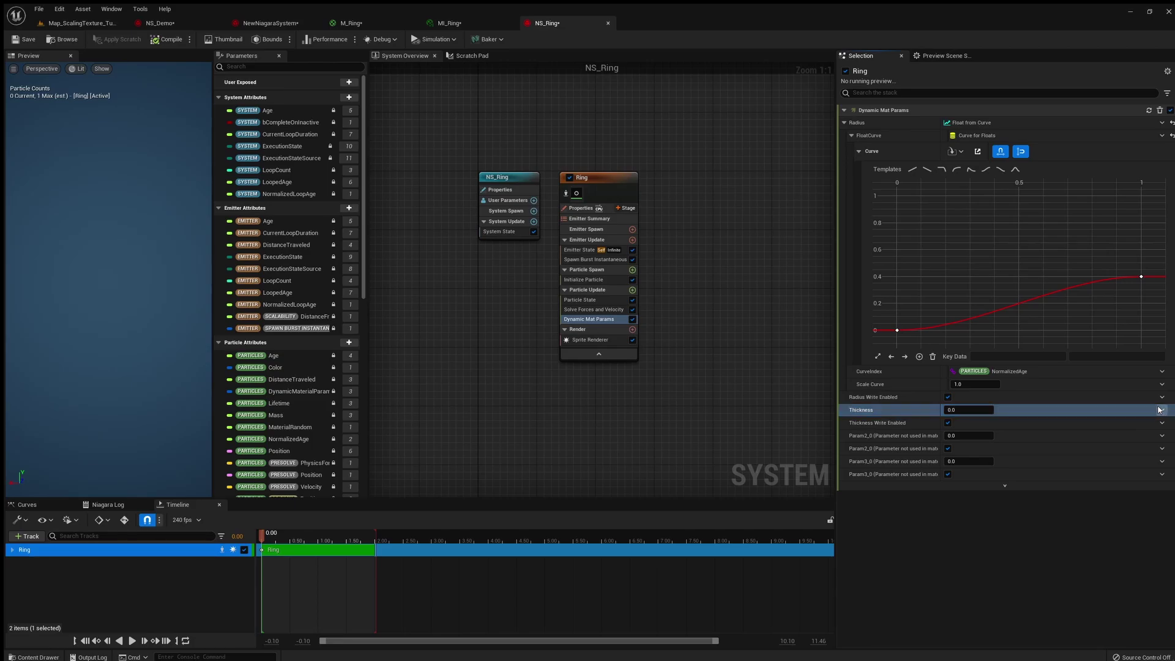
Drive Thickness from a peak-then-fade float curve with a Scale Curve of 0.1
left_click(1158, 410)
left_click(1040, 465)
left_click(970, 457)
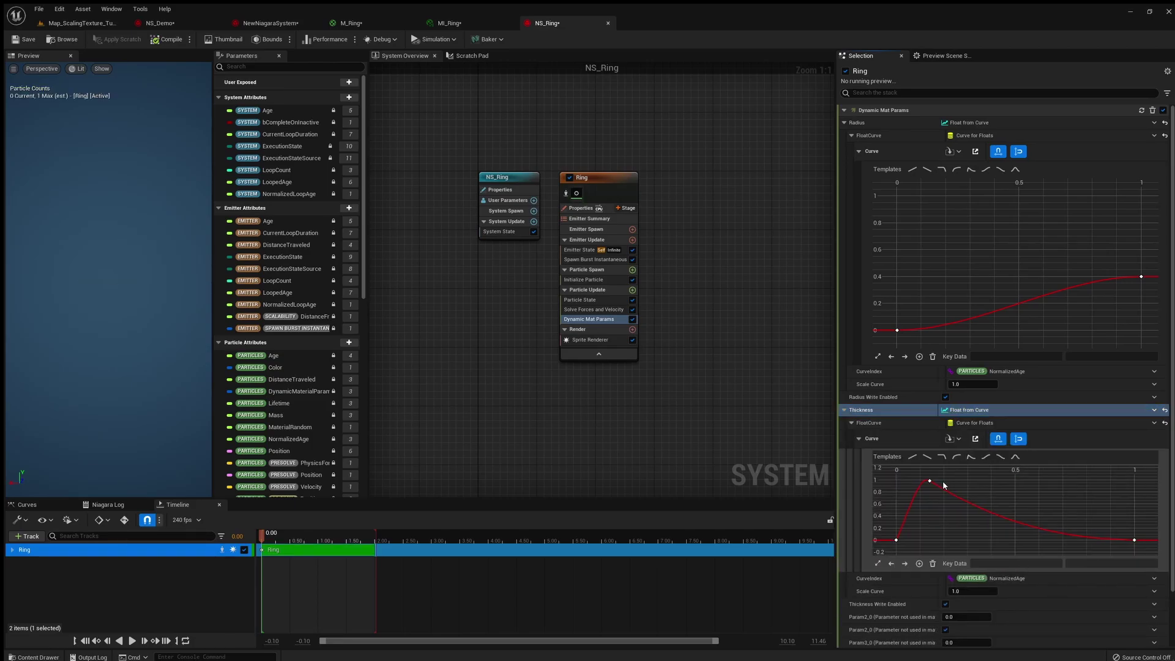
left_click(983, 591)
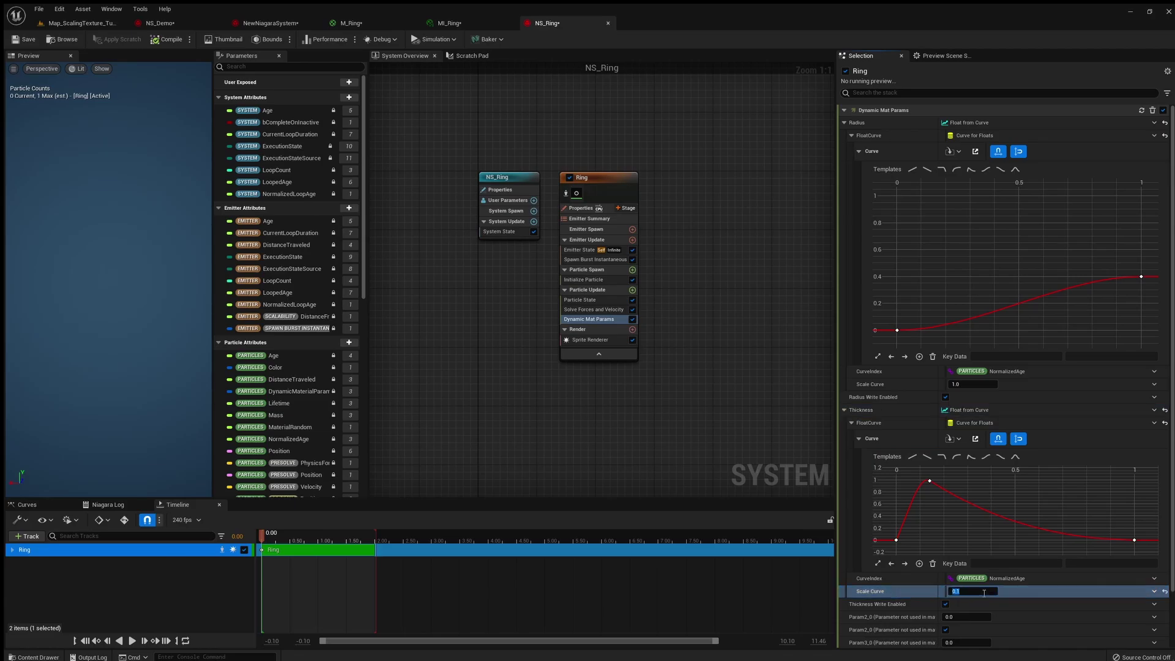
key("Return")
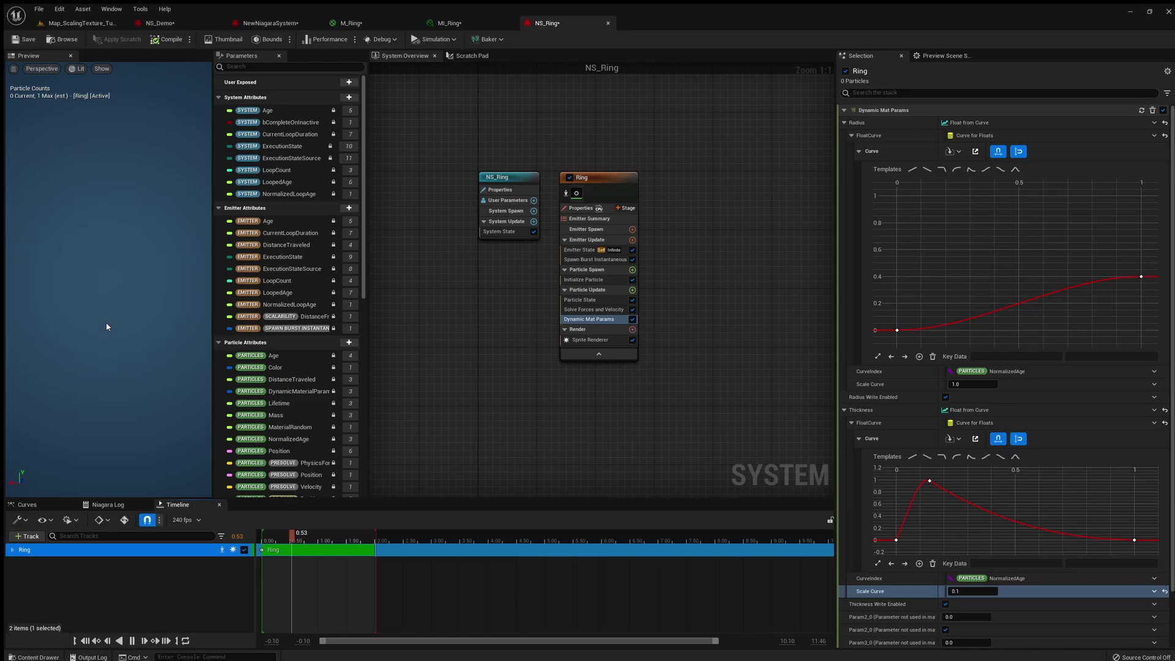